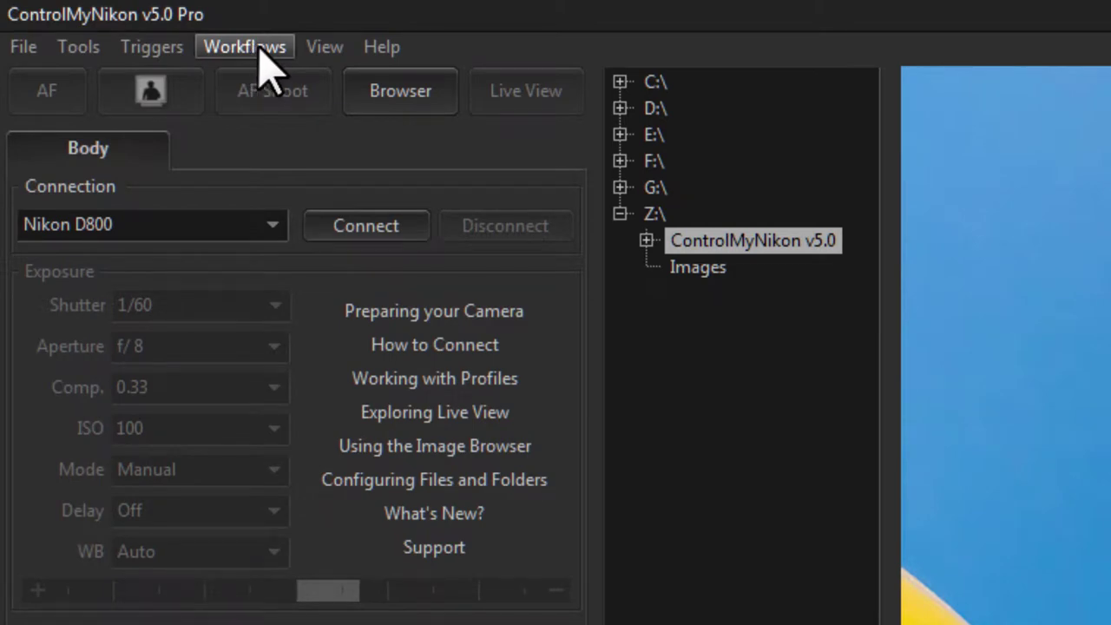
Start the Batch shooting workflow and activate batch ID 1.
click(263, 52)
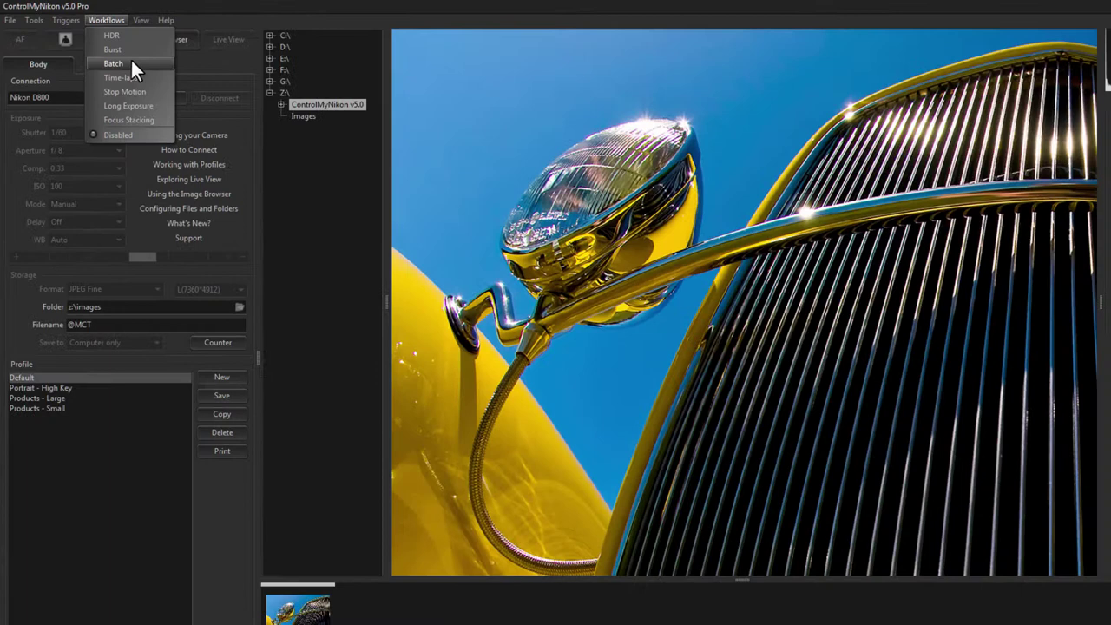
click(304, 145)
click(66, 84)
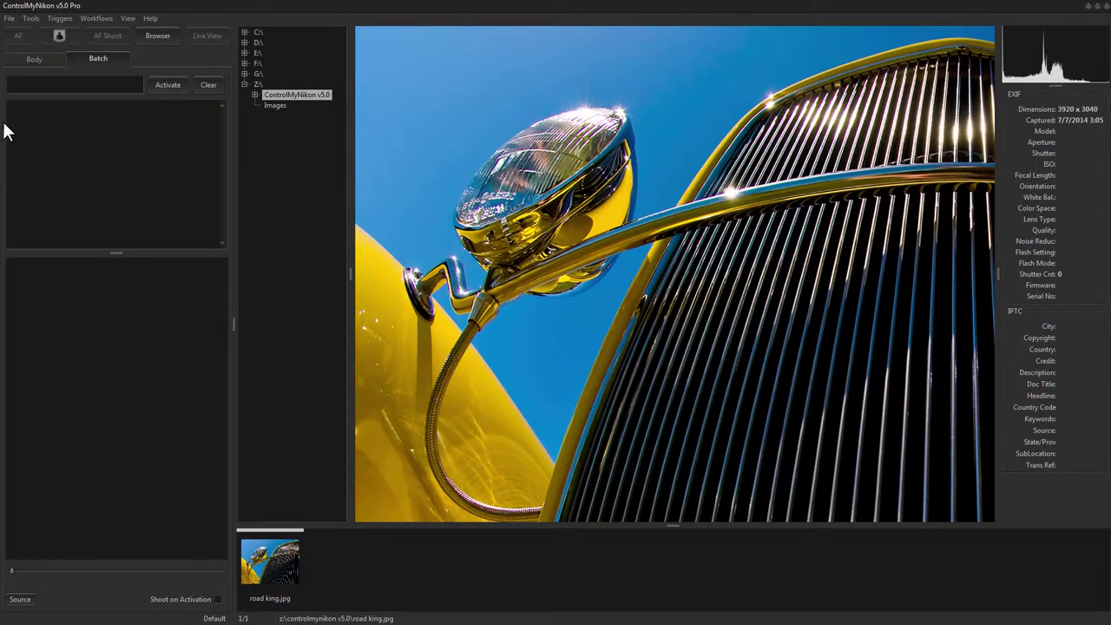
click(44, 88)
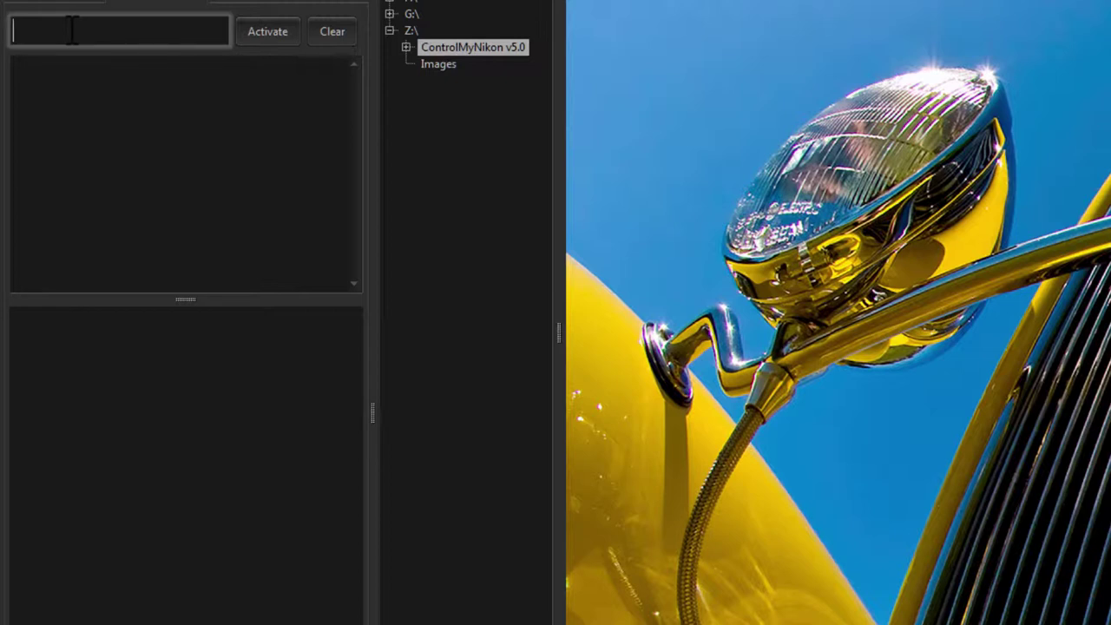
text(1)
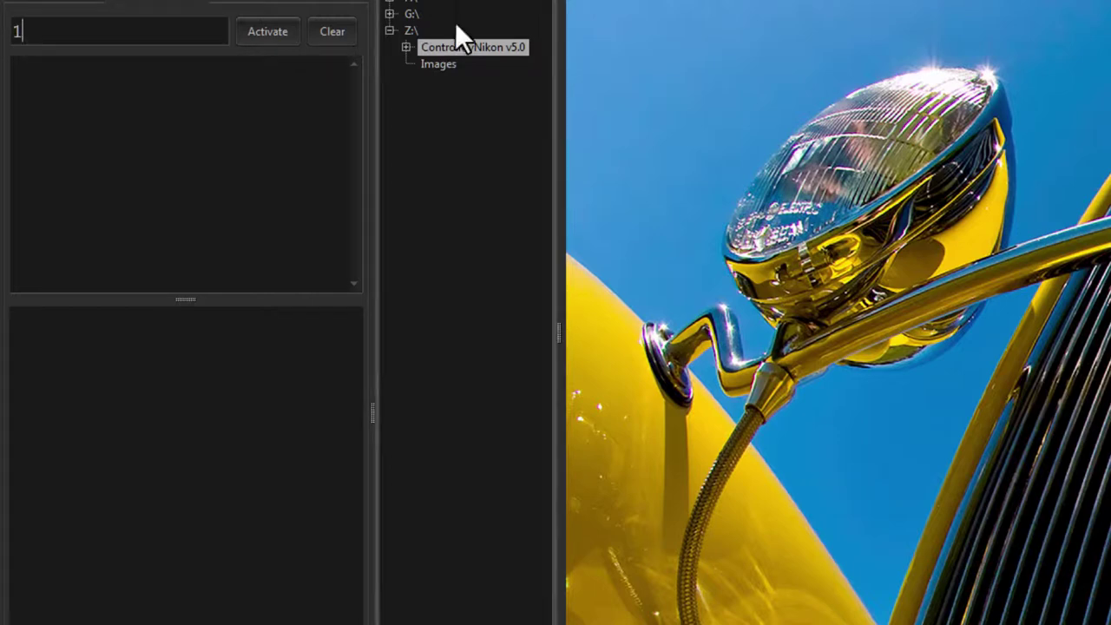
click(265, 36)
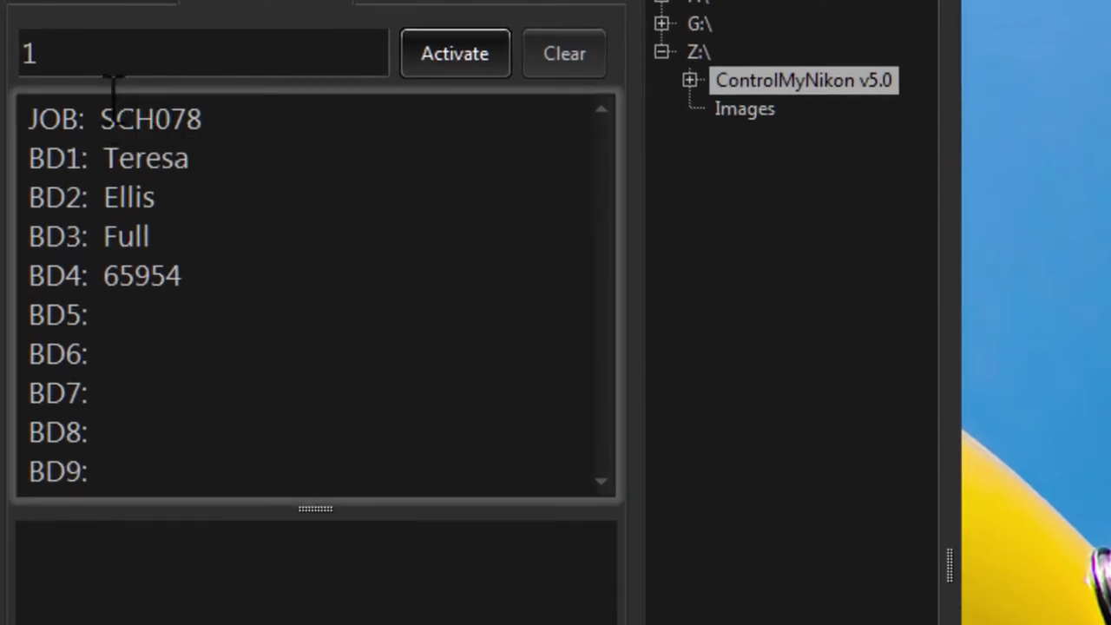
Inspect the loaded batch data: job number SCH078 and the BD1 value.
double_click(31, 117)
click(194, 157)
drag(102, 119, 30, 117)
click(192, 197)
click(96, 158)
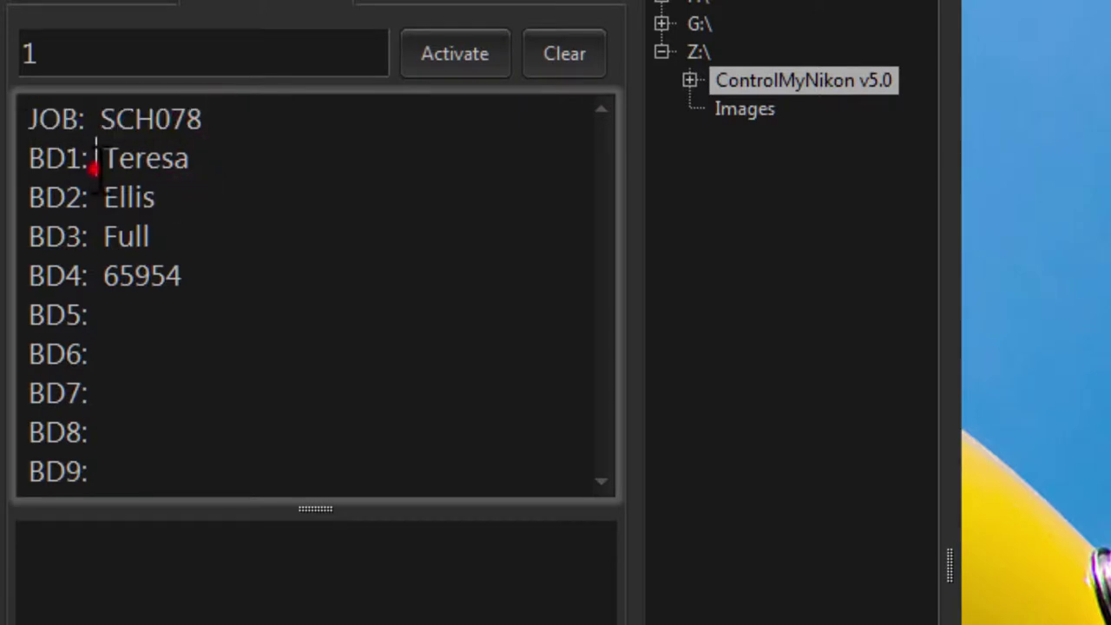
click(25, 156)
click(103, 158)
double_click(104, 158)
Go over the BD2 value and the remaining BD data fields.
click(95, 196)
click(25, 198)
click(104, 197)
click(156, 217)
click(131, 255)
click(159, 322)
click(167, 395)
click(167, 466)
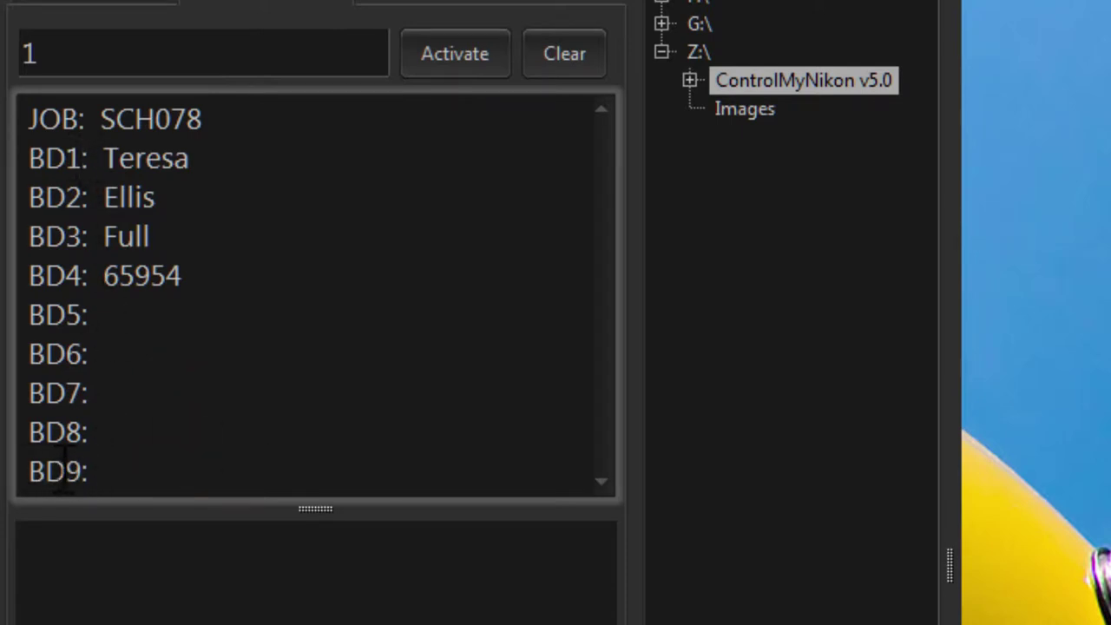
Replace the batch ID with 2 to load the next record.
click(64, 52)
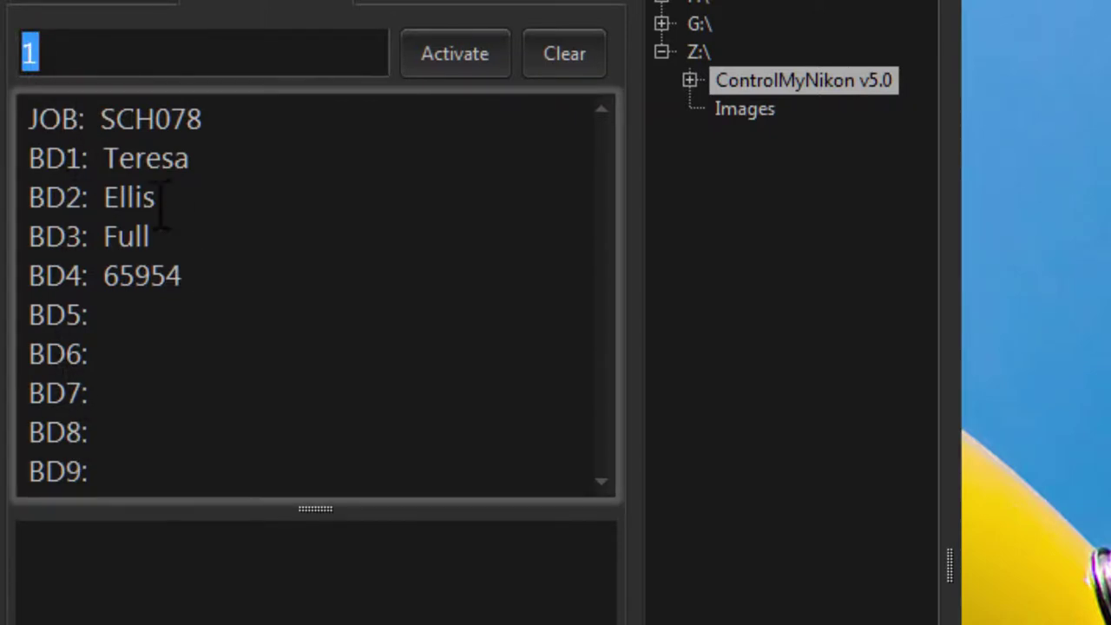
click(67, 57)
double_click(30, 54)
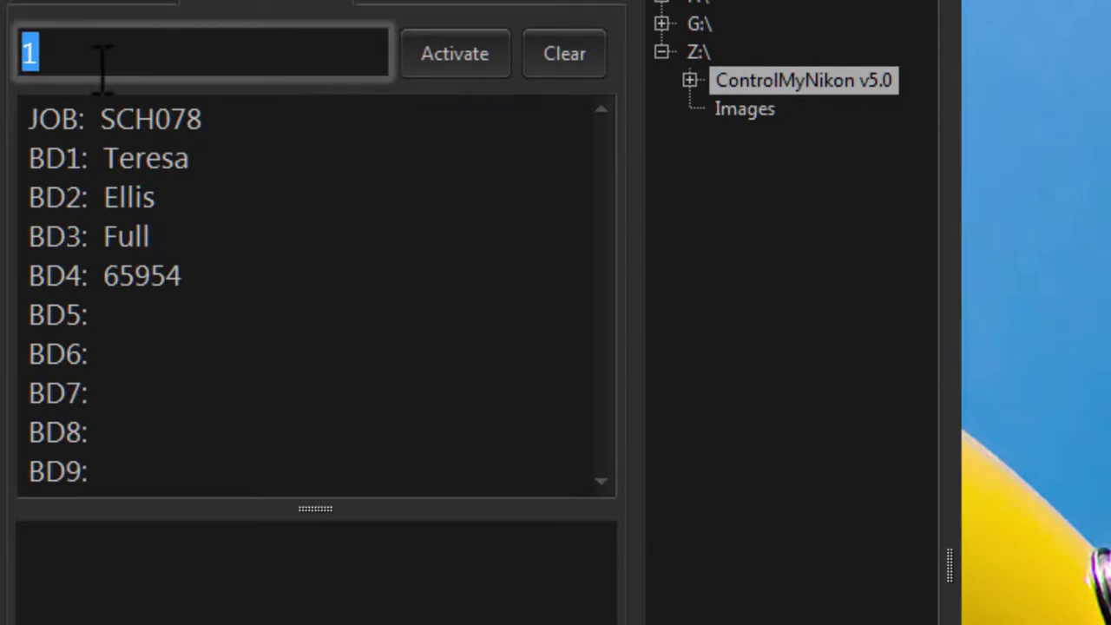
text(2)
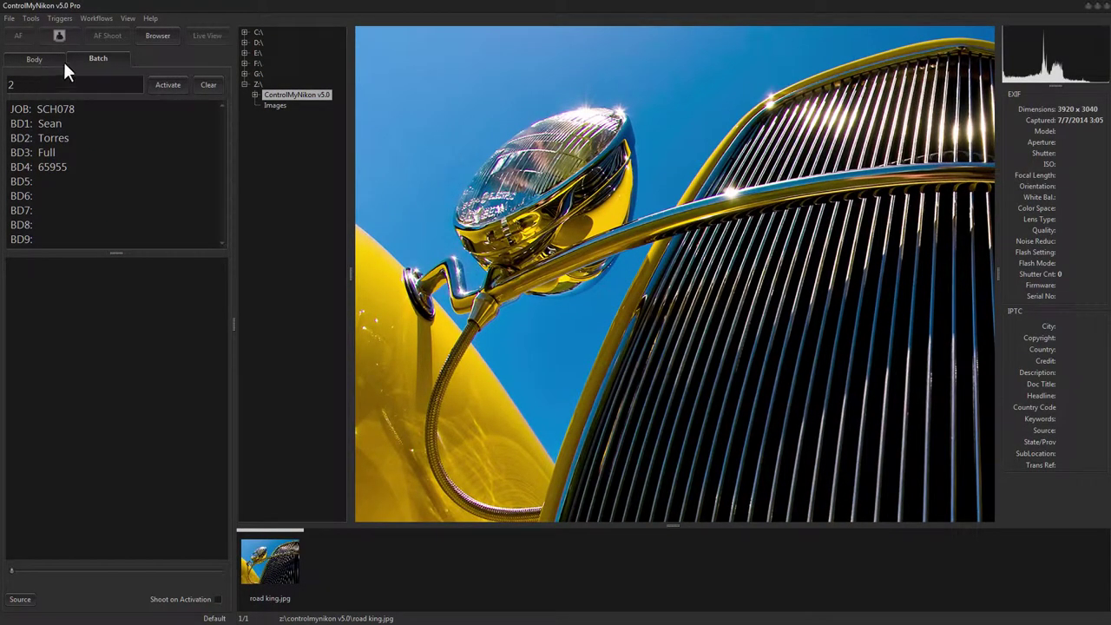
Connect the Nikon D800, start live view, capture the figurine and view 000049.jpg.
click(35, 59)
click(148, 89)
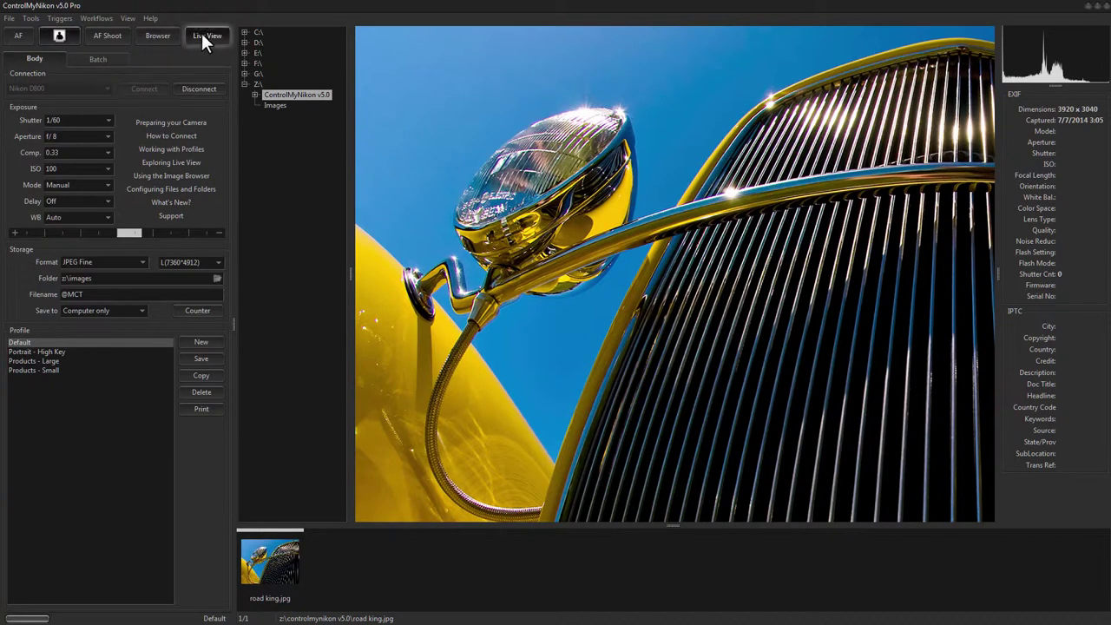
click(205, 34)
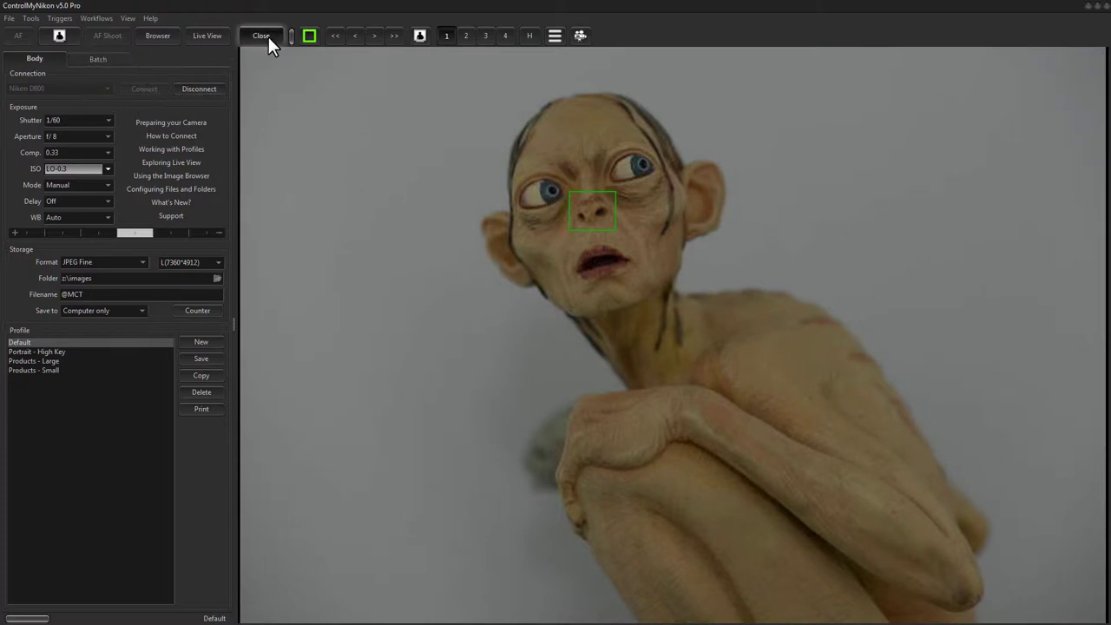
click(59, 36)
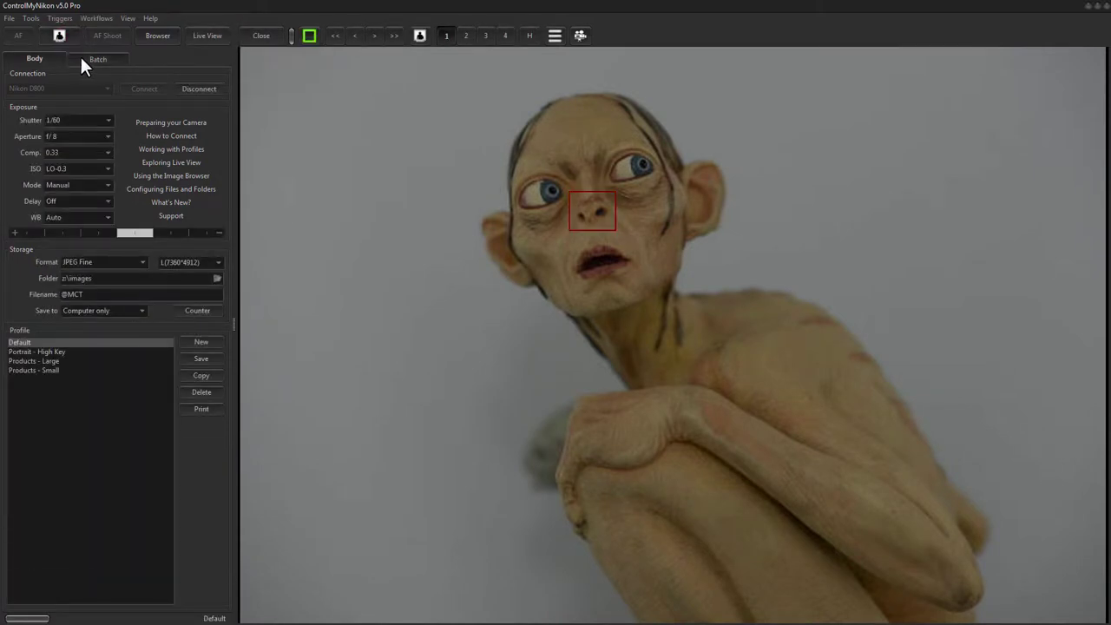
click(159, 37)
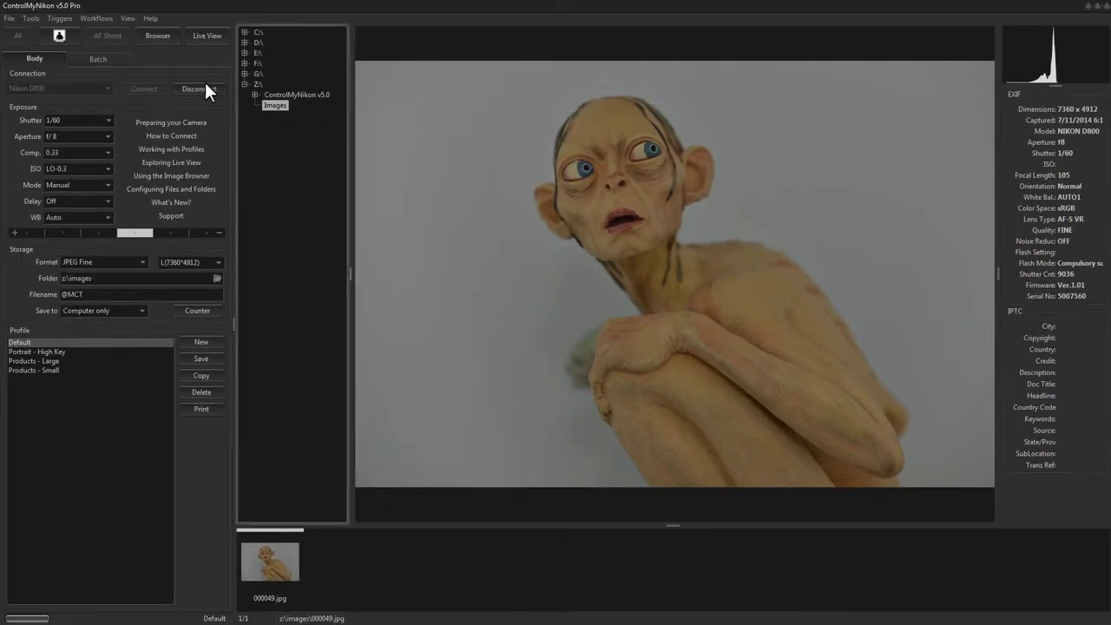
click(91, 60)
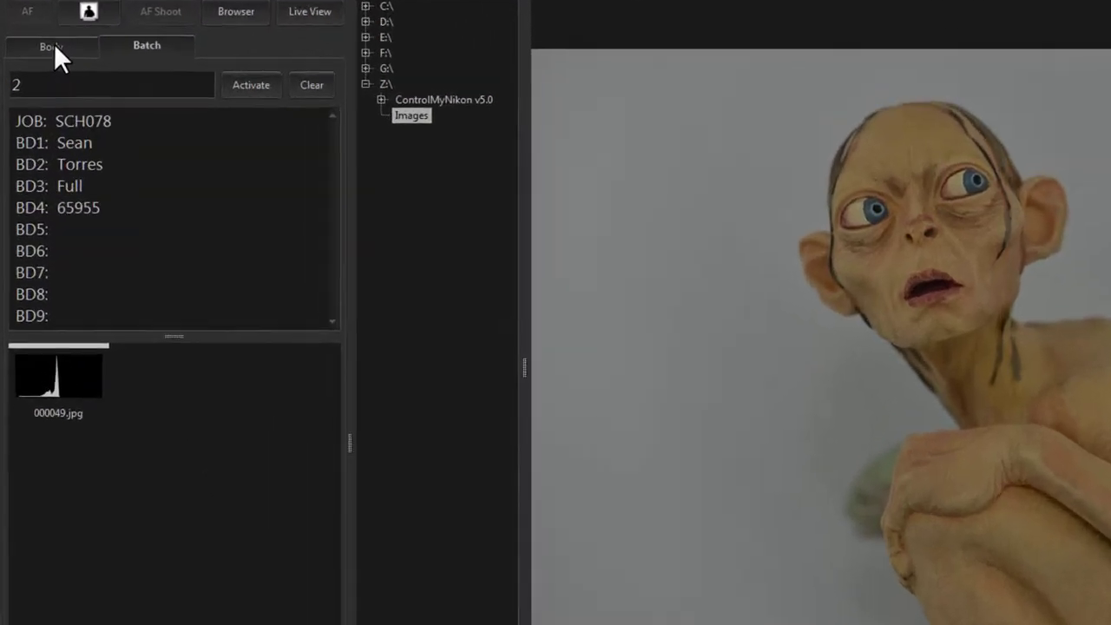
click(35, 59)
click(218, 492)
click(215, 498)
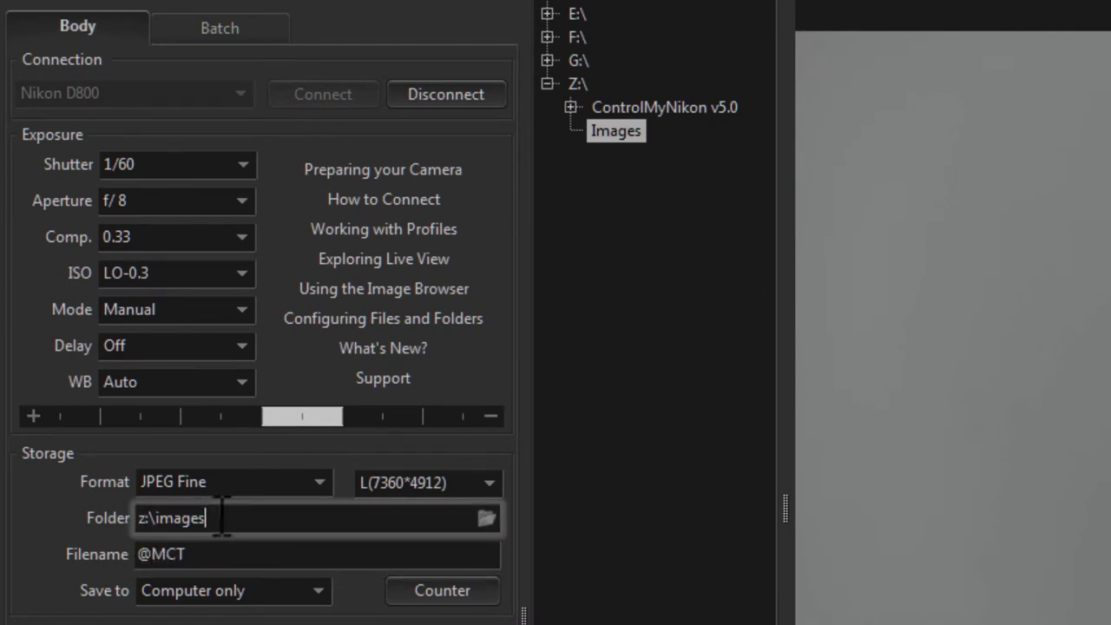
text(\@JOB)
drag(210, 518, 293, 517)
click(287, 518)
drag(211, 518, 235, 518)
click(293, 518)
click(277, 519)
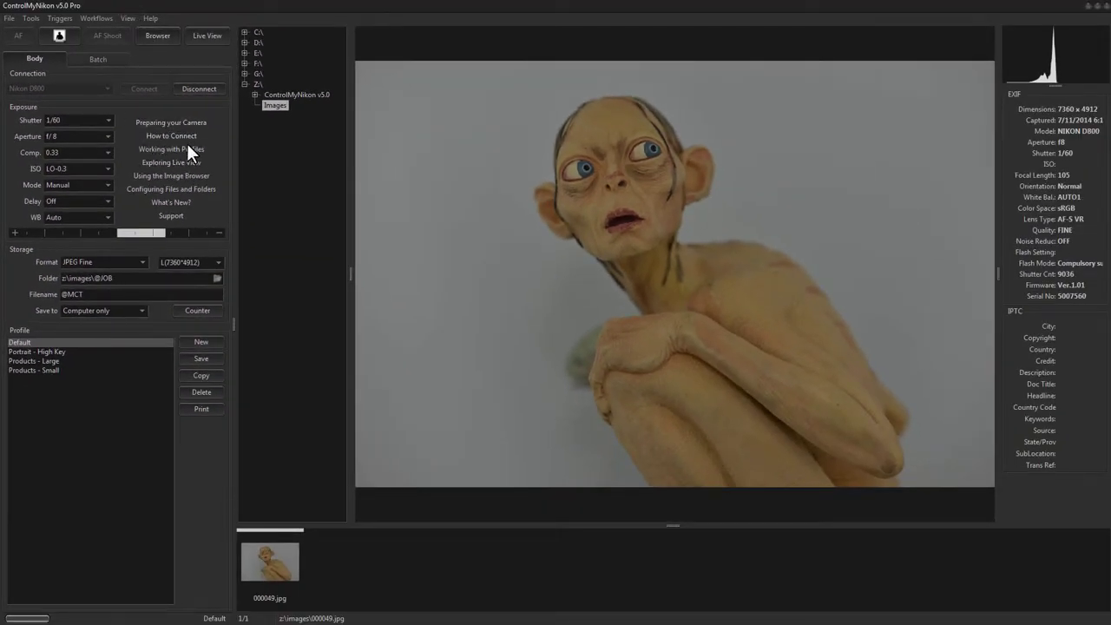
click(184, 190)
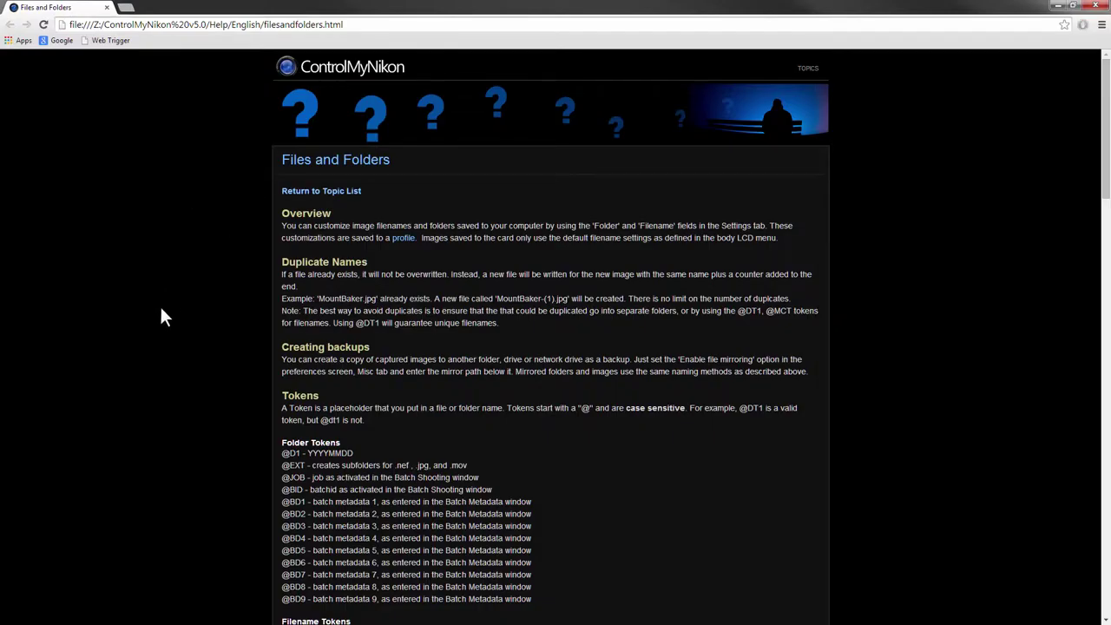
click(160, 308)
scroll(202, 406, down, 1)
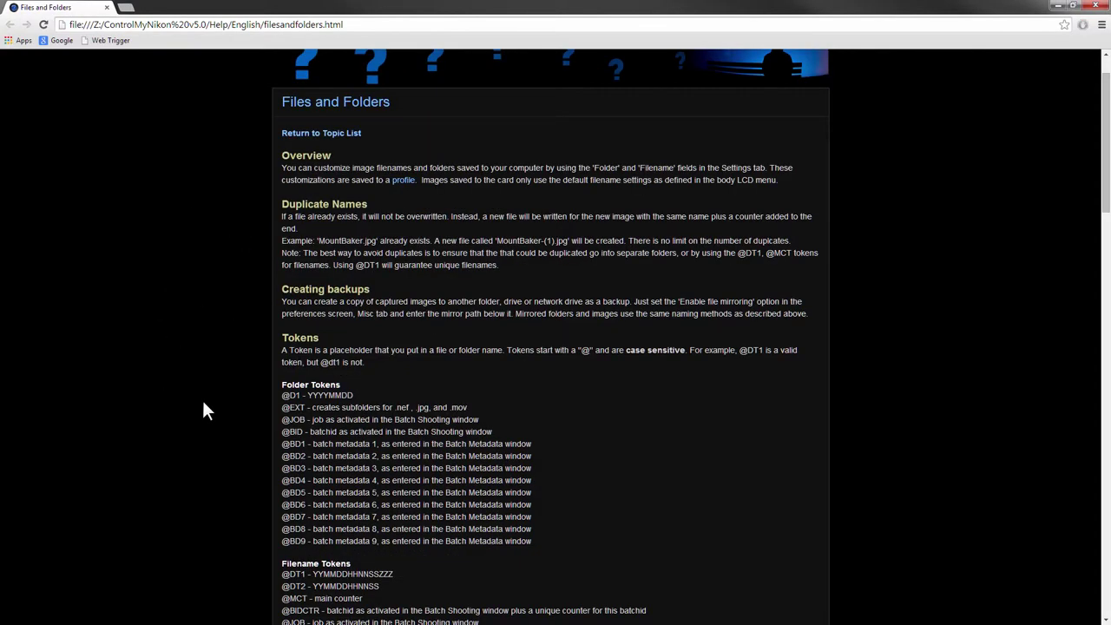
scroll(203, 403, down, 1)
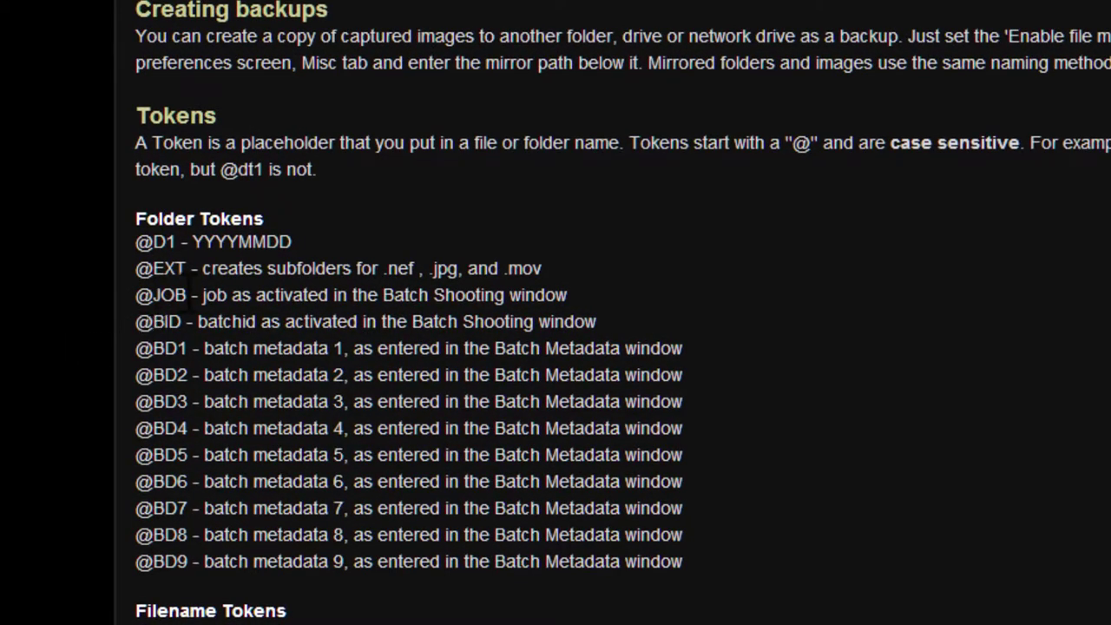
double_click(187, 295)
drag(132, 321, 180, 322)
click(192, 347)
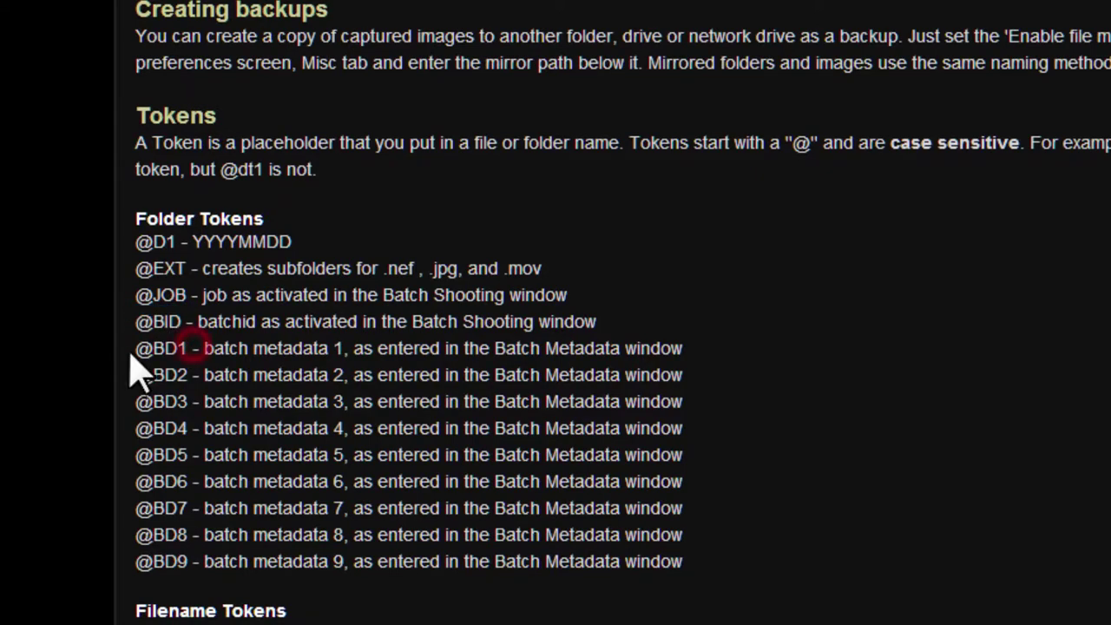
double_click(148, 348)
click(156, 397)
click(160, 551)
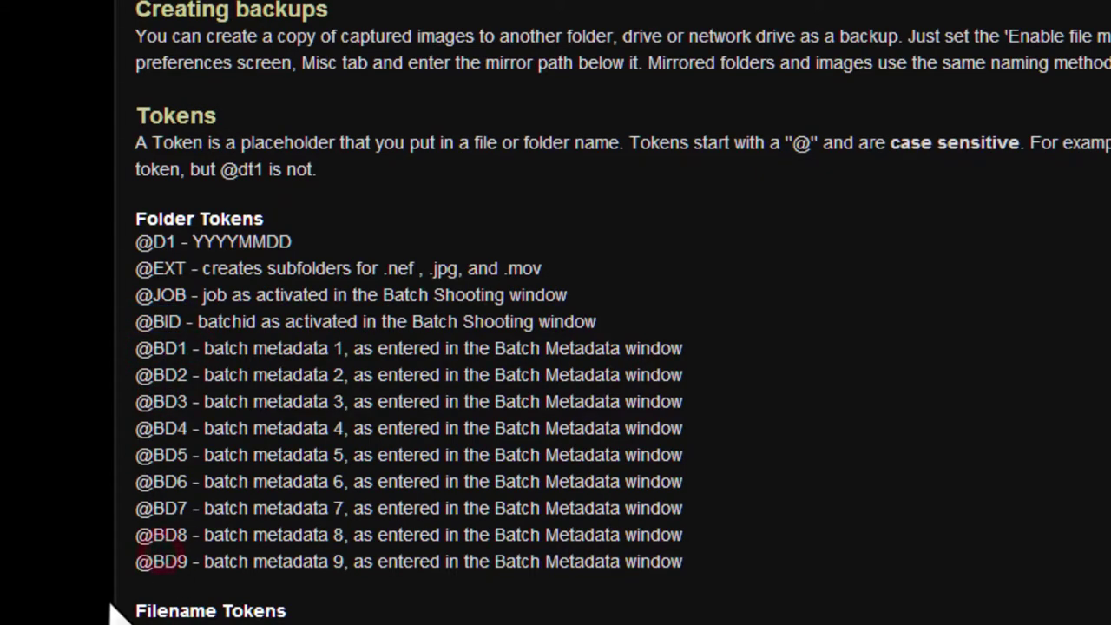
scroll(119, 607, down, 6)
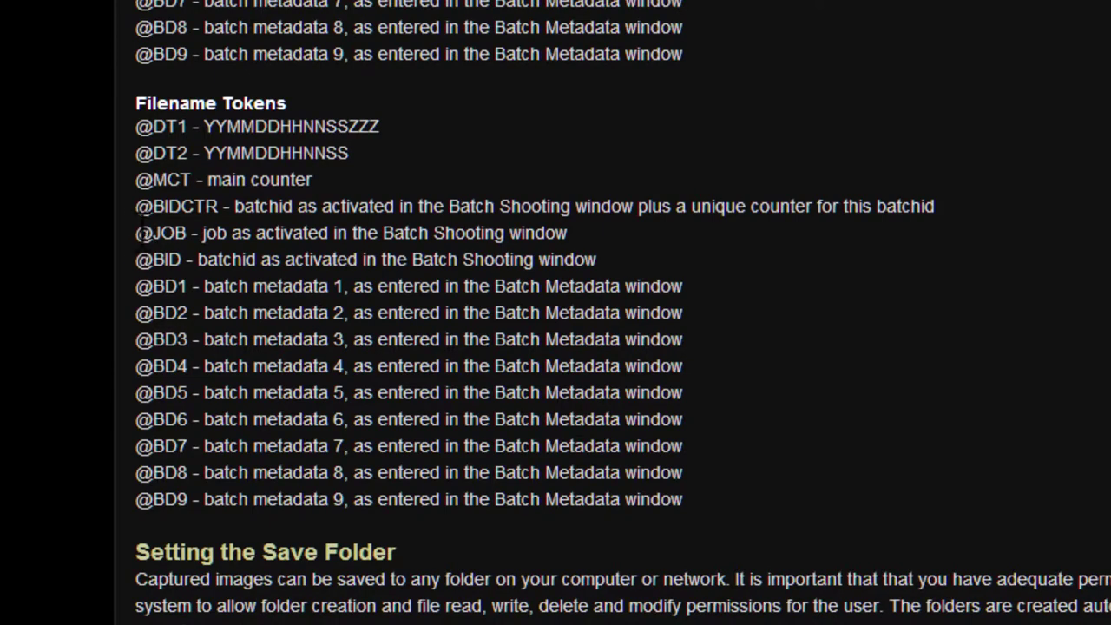
double_click(149, 232)
drag(150, 232, 182, 259)
click(189, 311)
scroll(213, 382, up, 5)
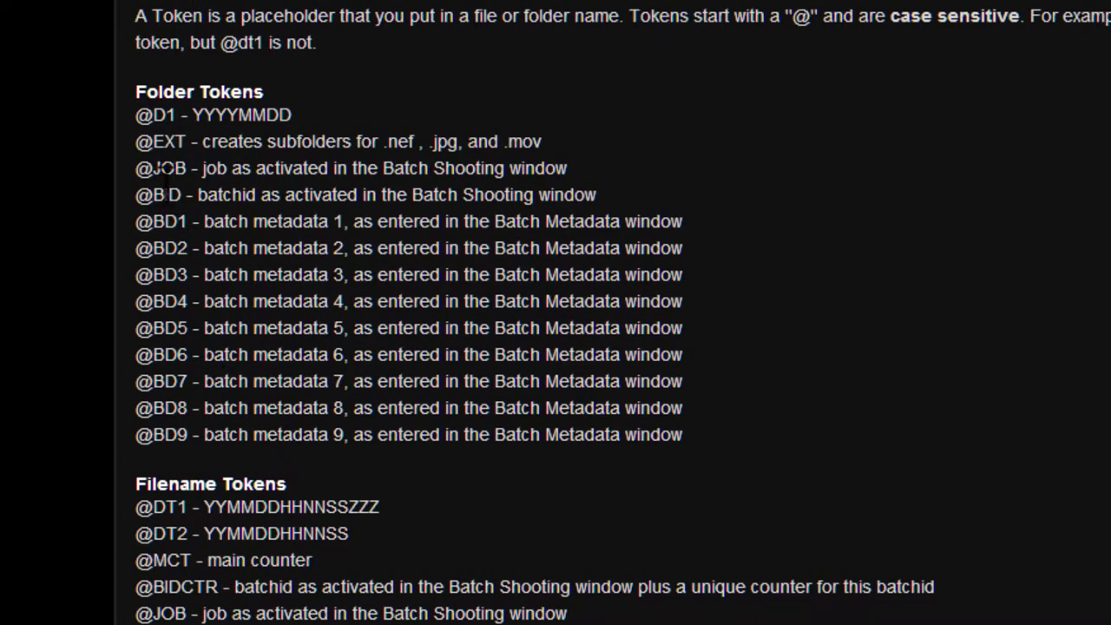
click(214, 482)
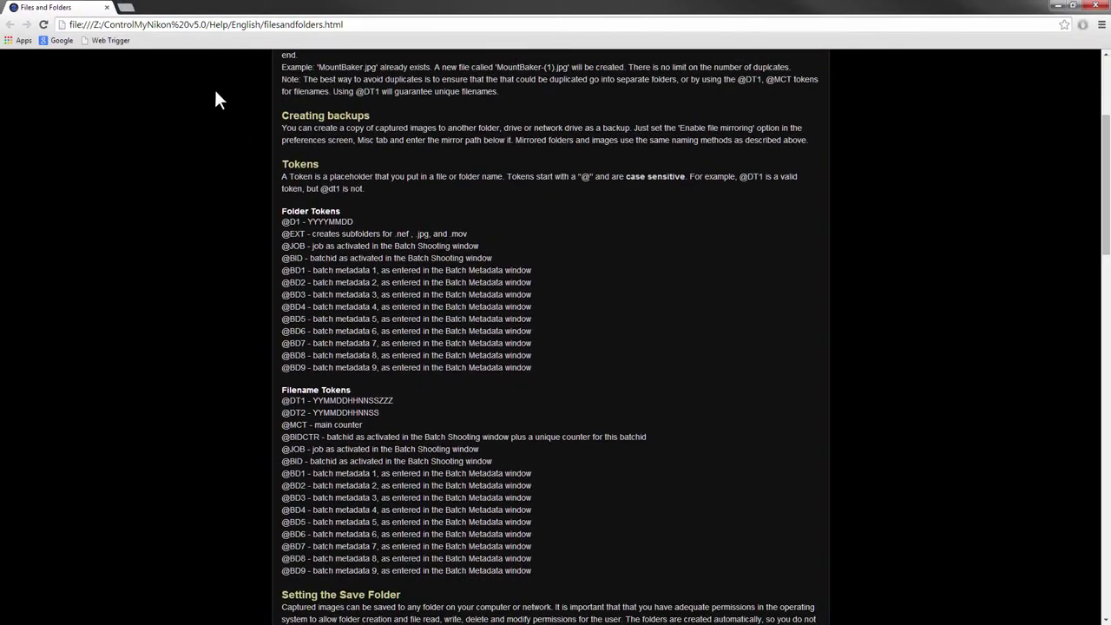
click(1095, 6)
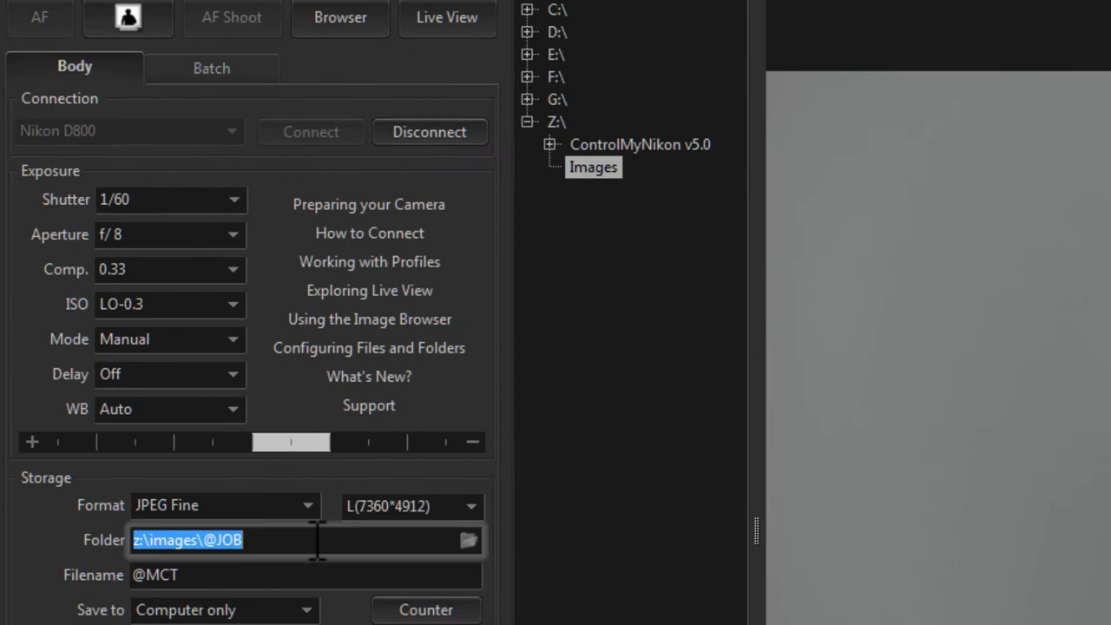
click(192, 380)
click(128, 406)
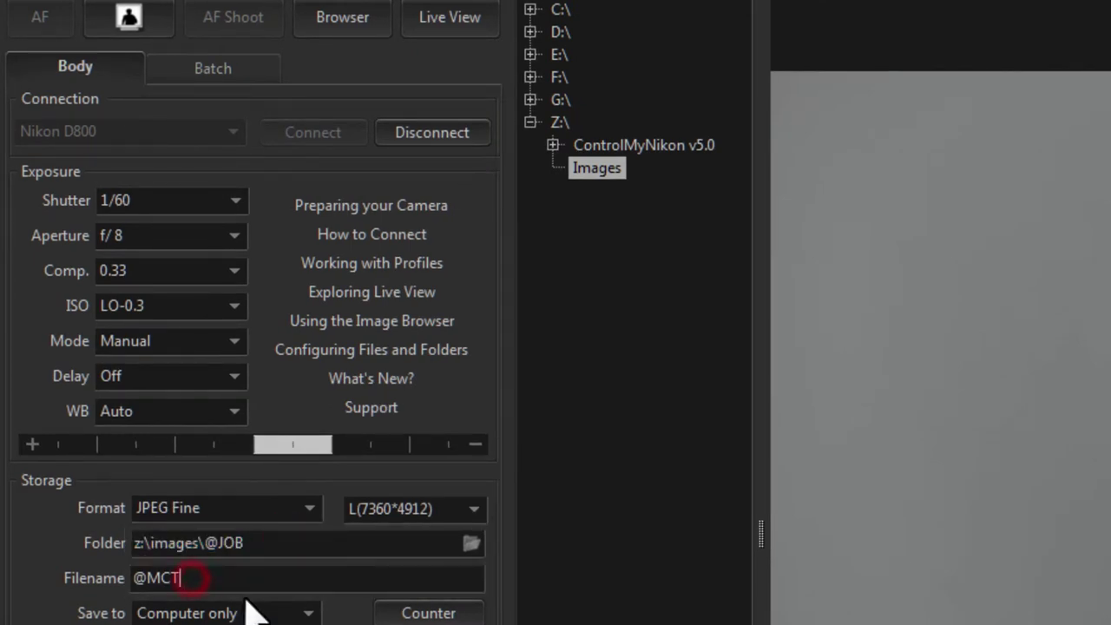
drag(194, 577, 117, 586)
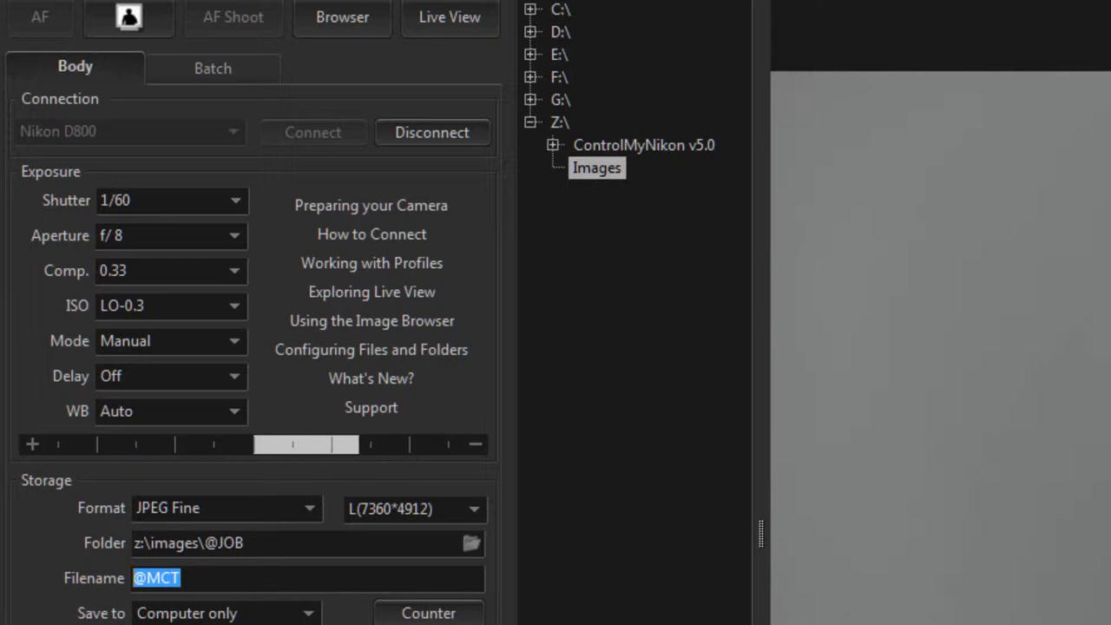
text(@)
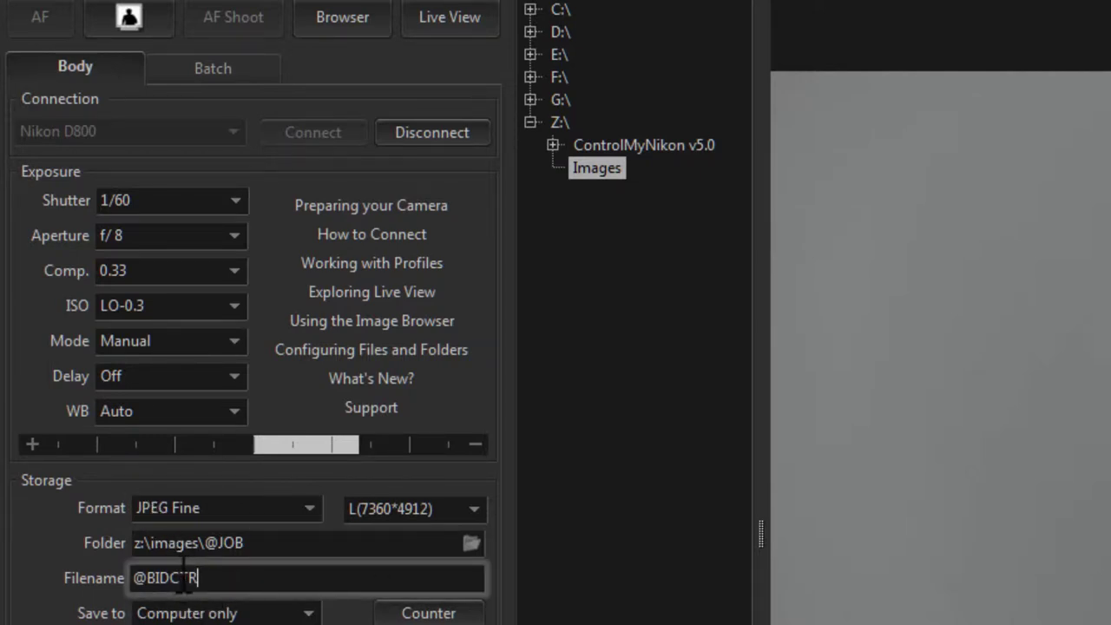
Activate batch 2 on the Batch tab and return to the Body tab.
click(217, 75)
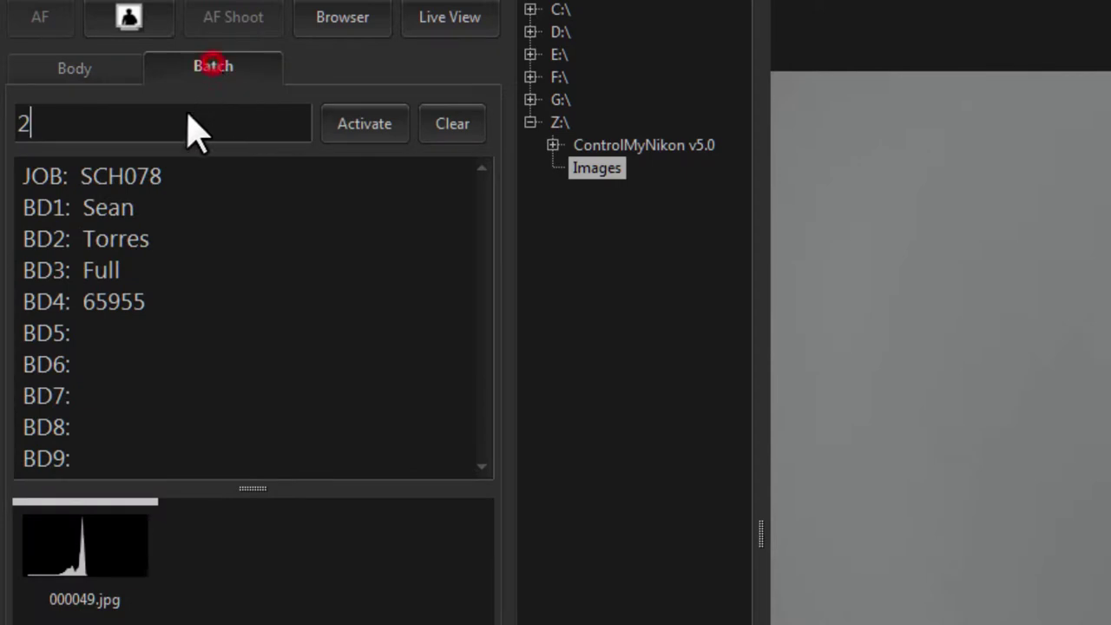
double_click(79, 120)
click(75, 122)
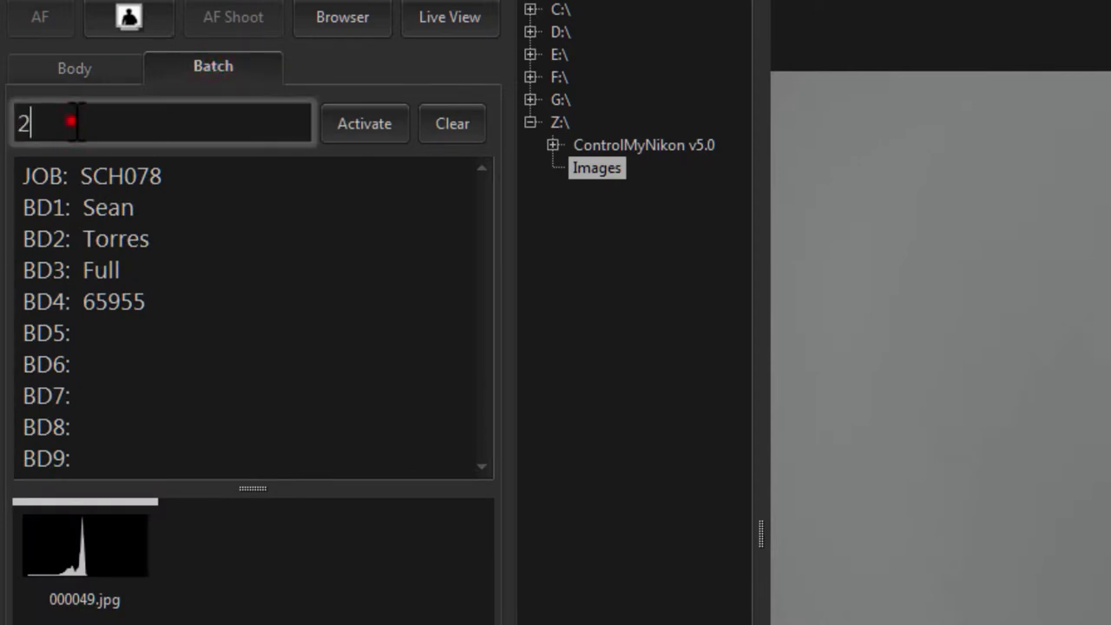
click(364, 126)
click(107, 78)
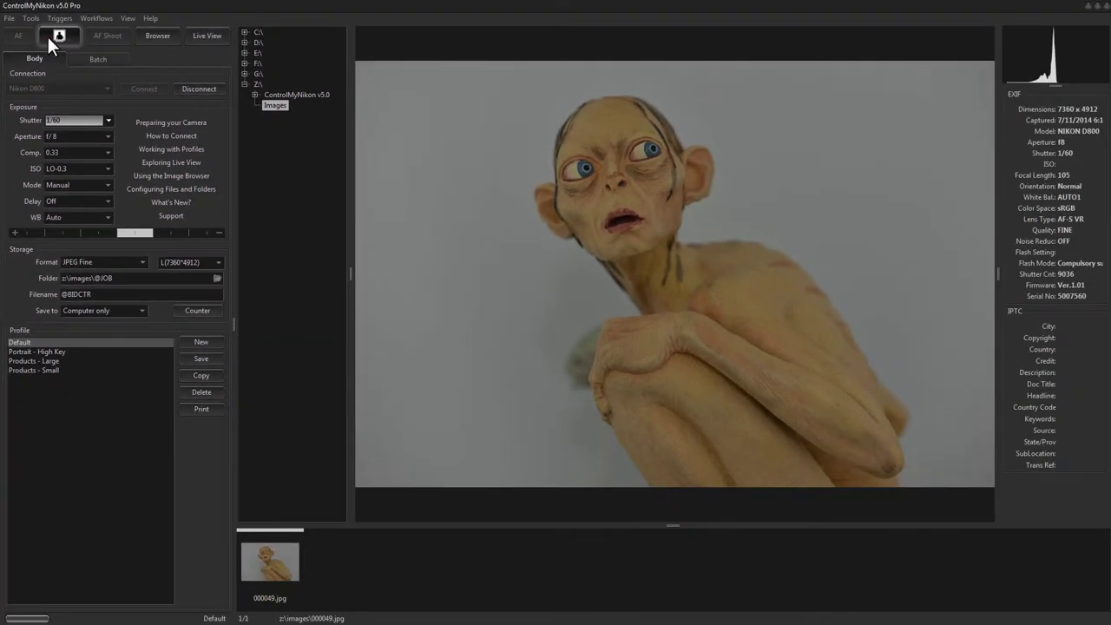
Capture a batch 2 shot and confirm its job code is SCH078.
click(114, 20)
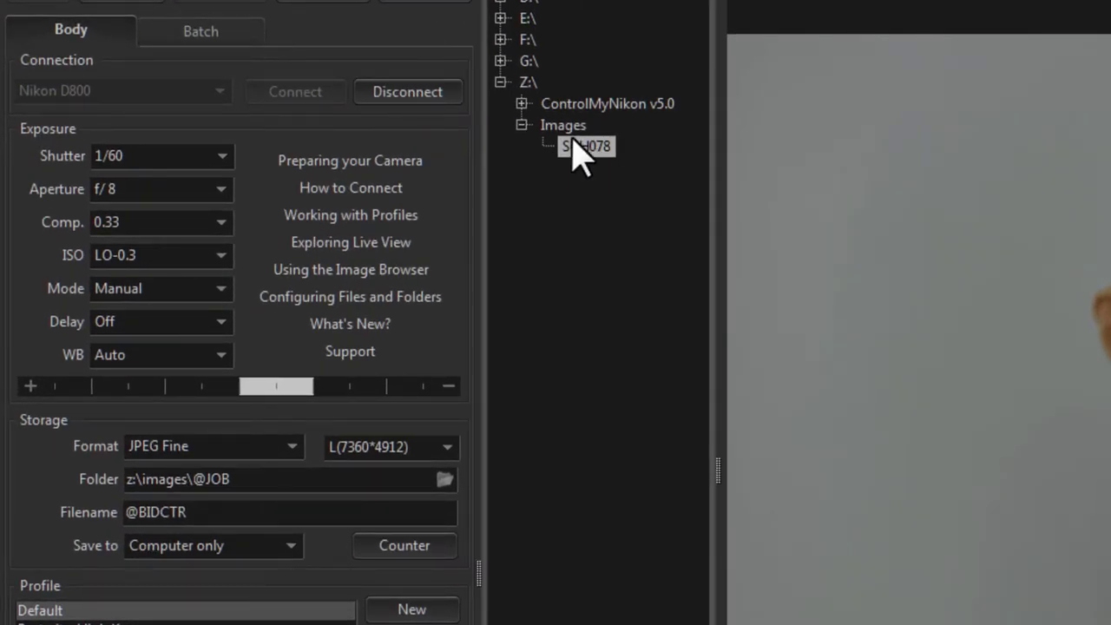
click(203, 35)
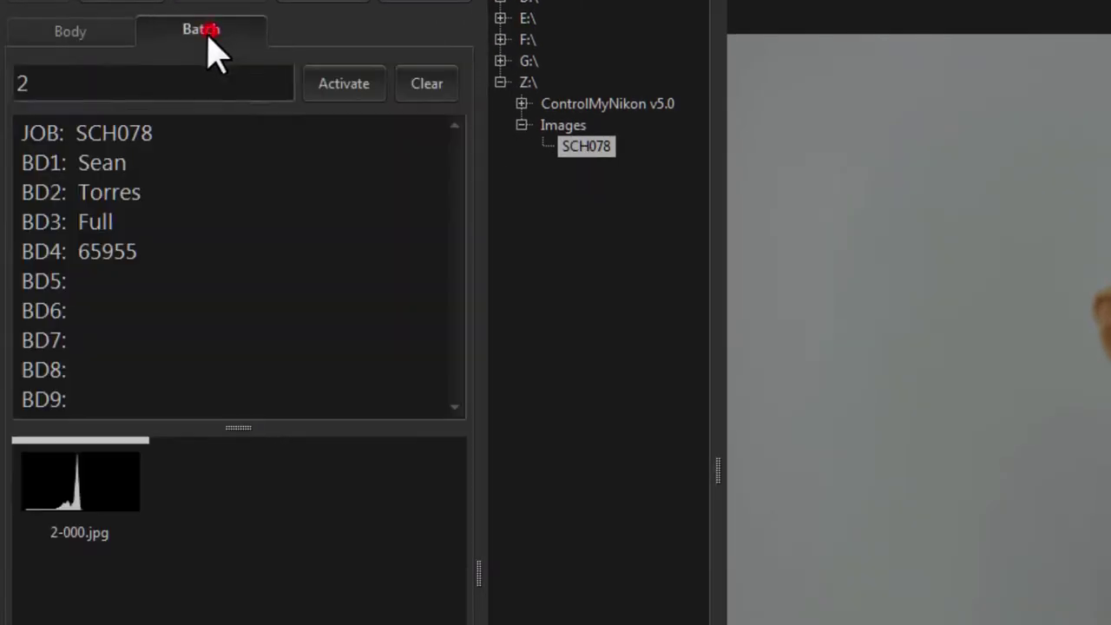
drag(71, 130, 188, 134)
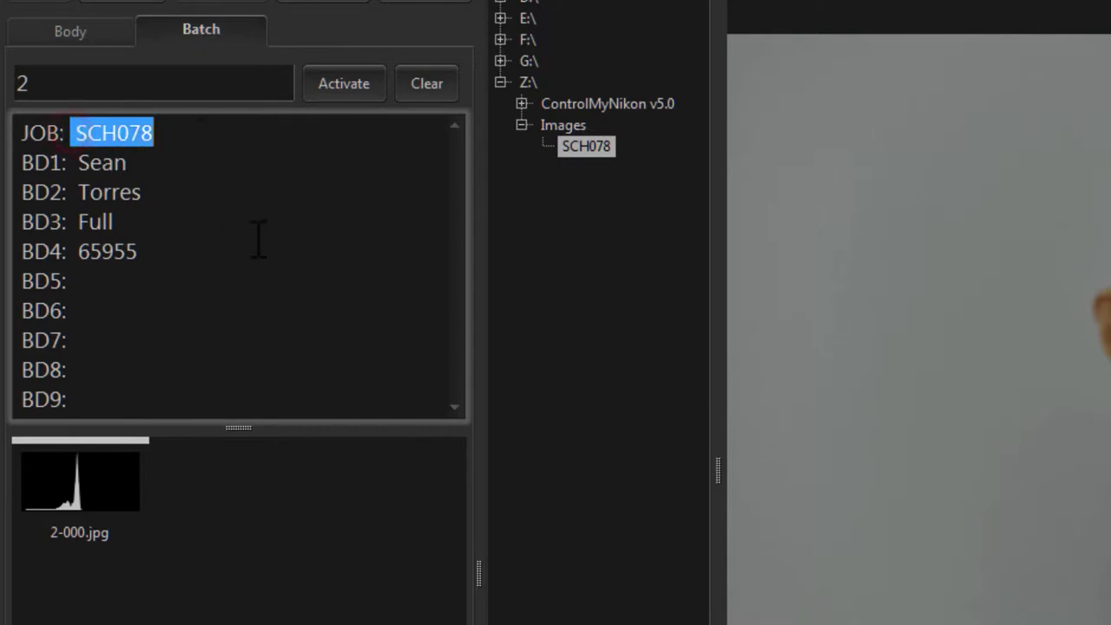
click(203, 173)
click(100, 31)
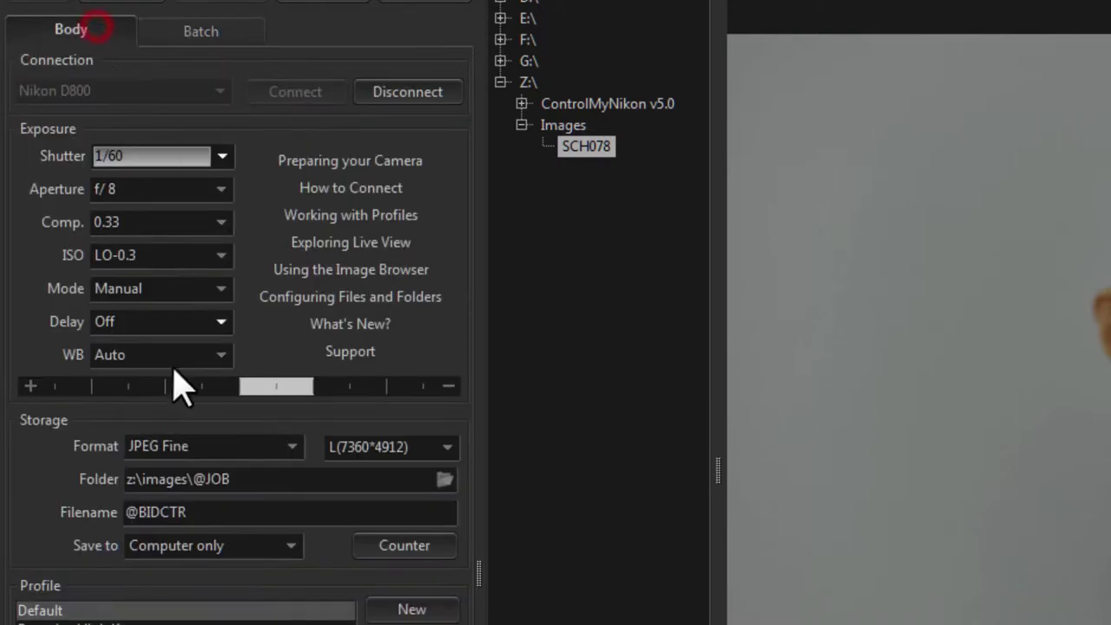
click(198, 480)
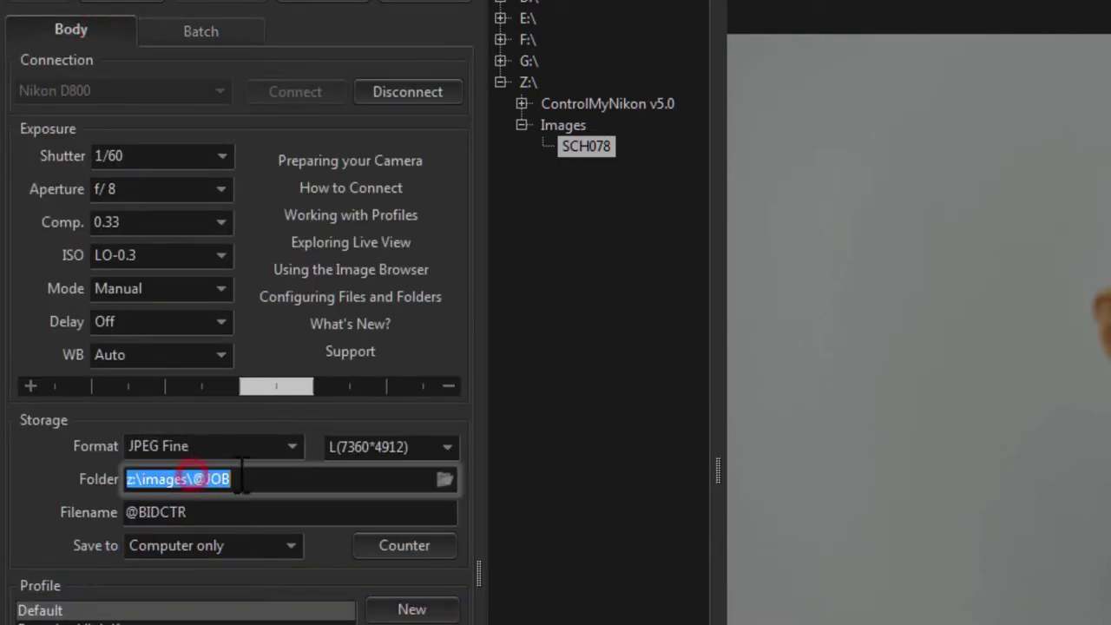
drag(245, 476, 194, 478)
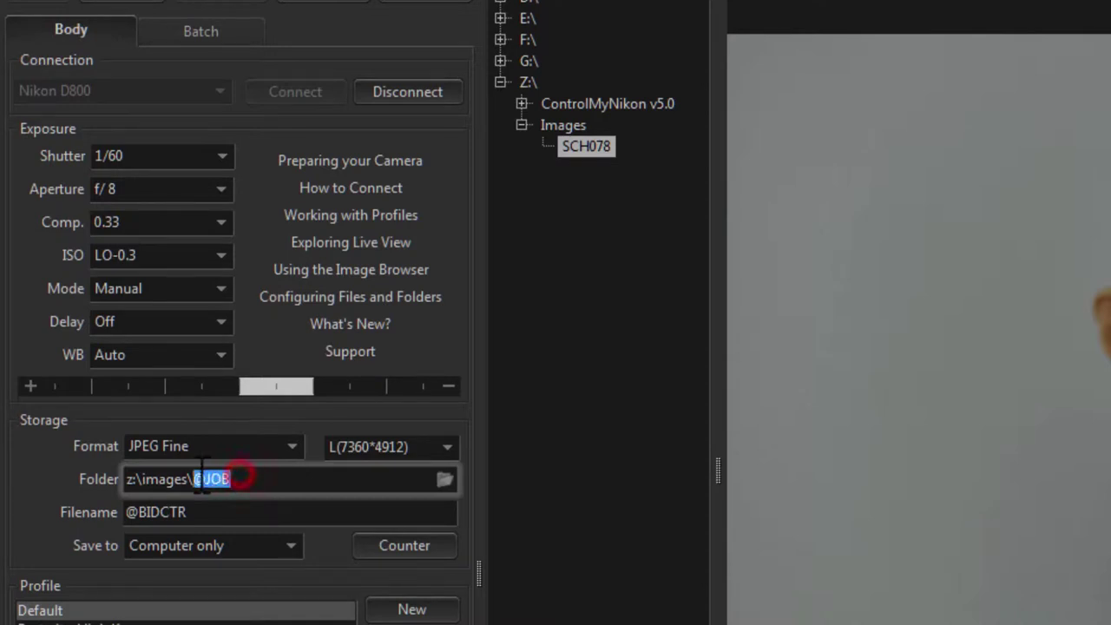
click(260, 479)
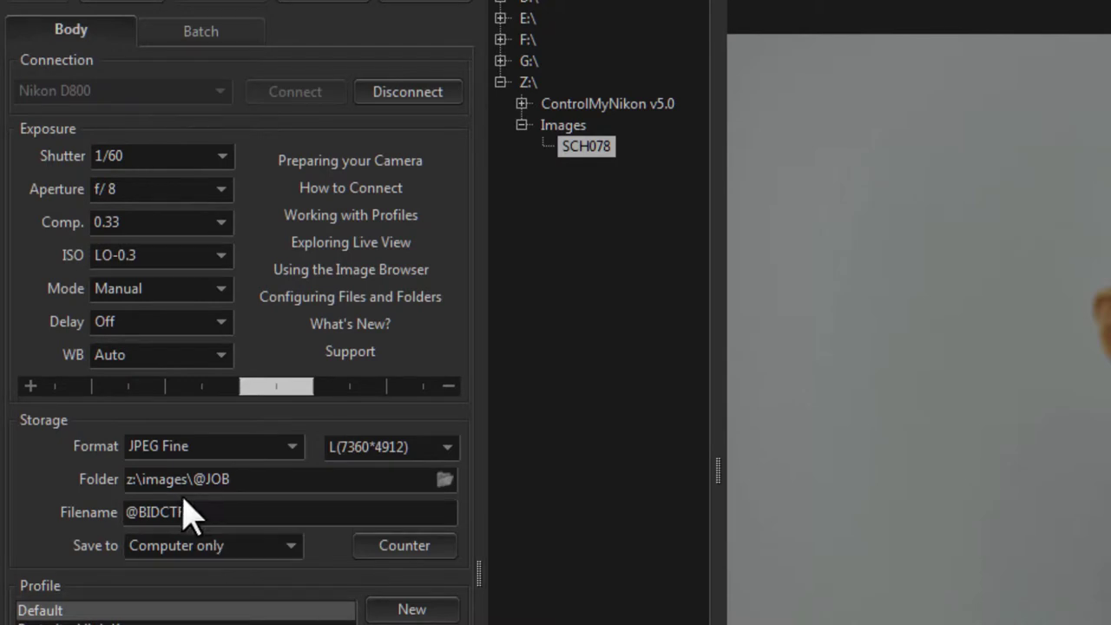
double_click(139, 512)
click(260, 520)
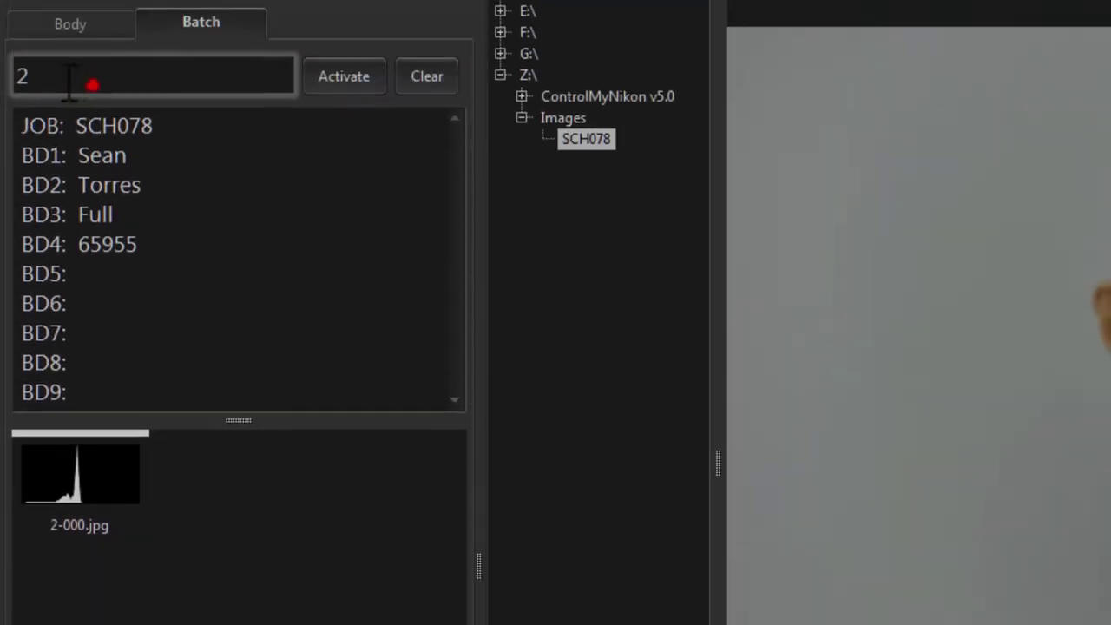
Select batch number 2 in the Batch field.
double_click(95, 139)
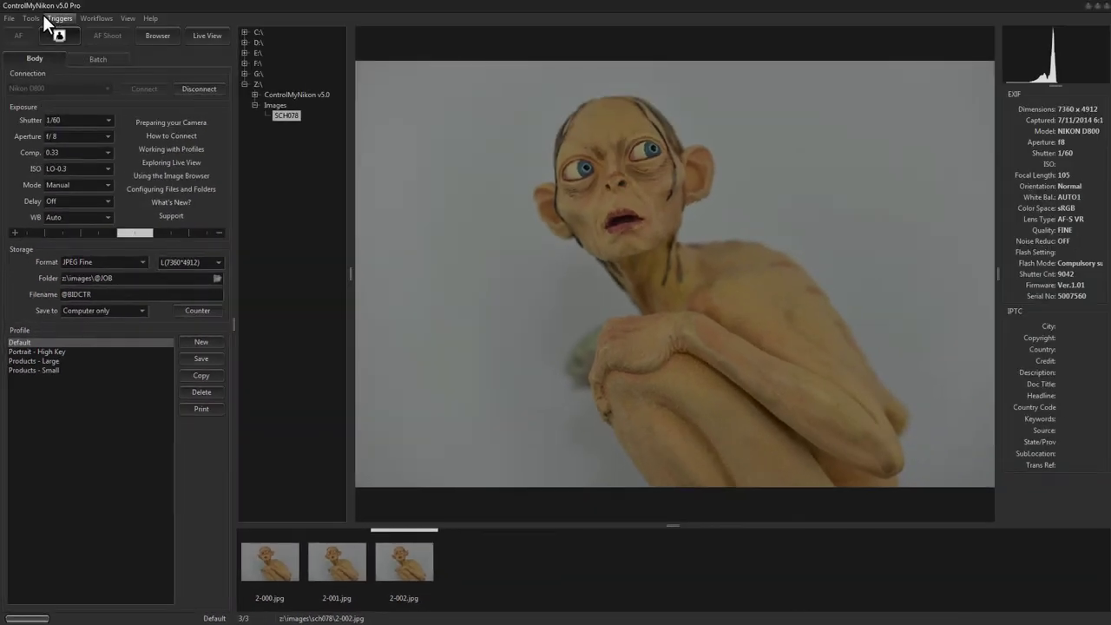
click(31, 18)
click(50, 59)
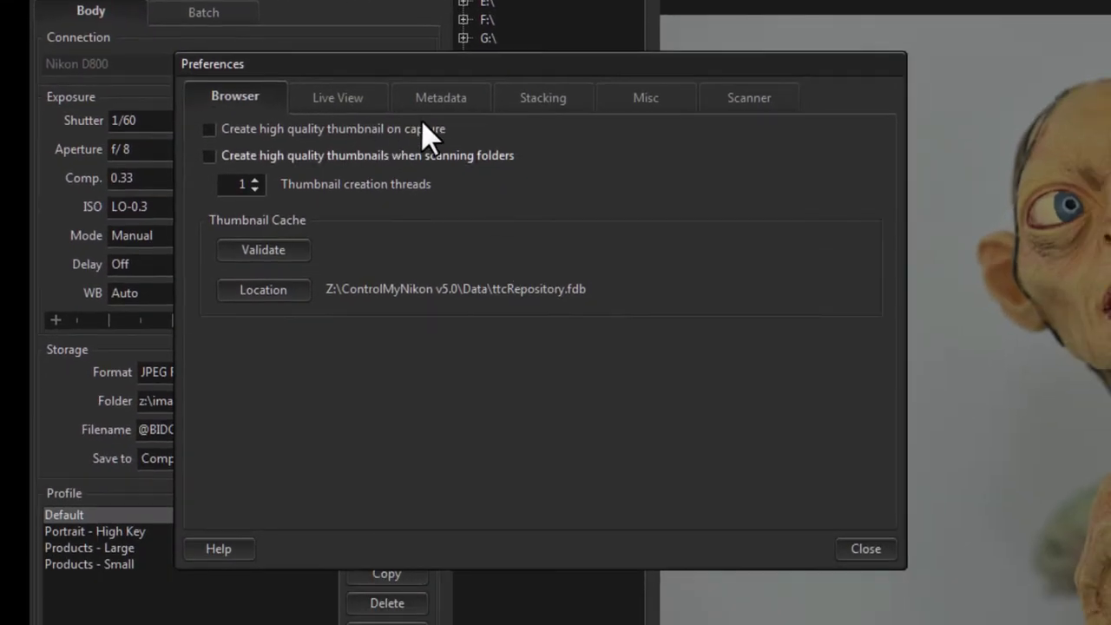
click(671, 96)
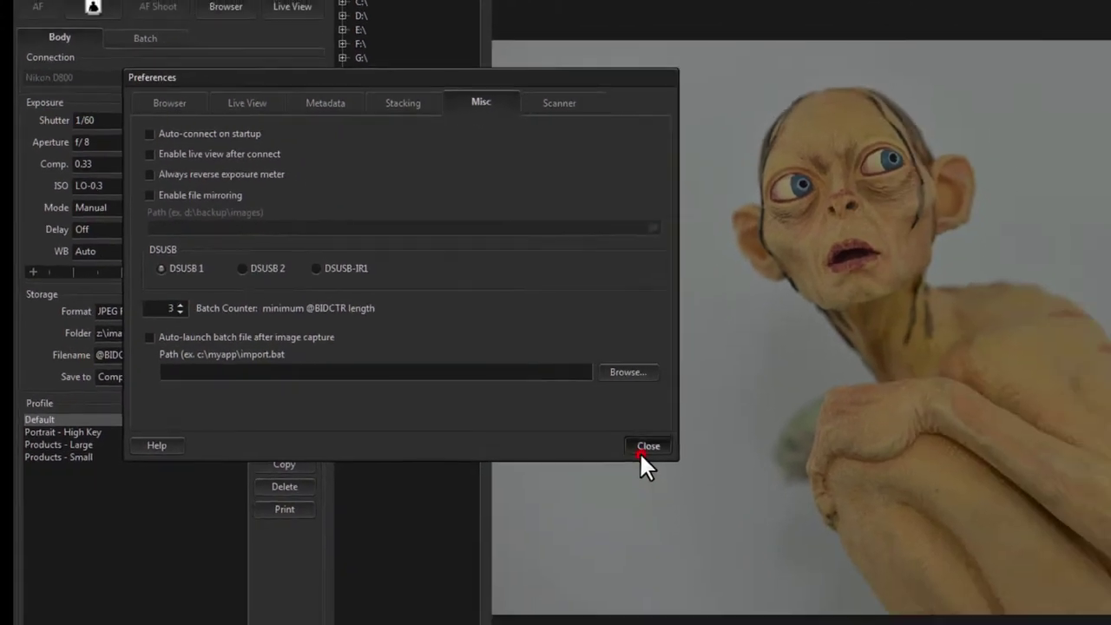
click(864, 548)
click(287, 116)
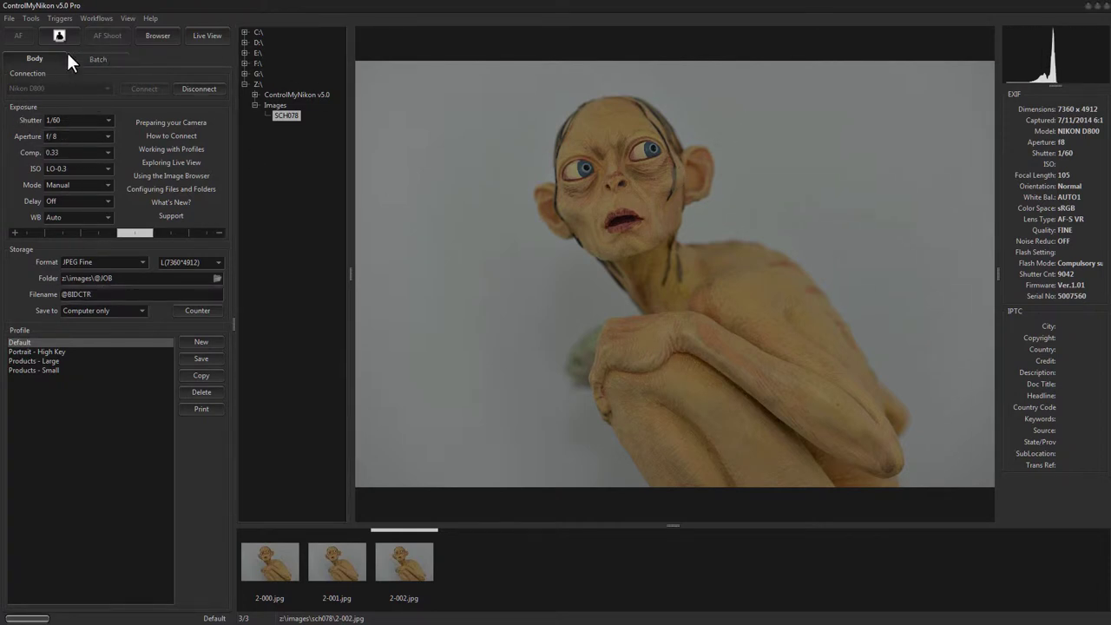
Change the batch to 1, activate it, and start capturing the batch 1 shots.
click(98, 58)
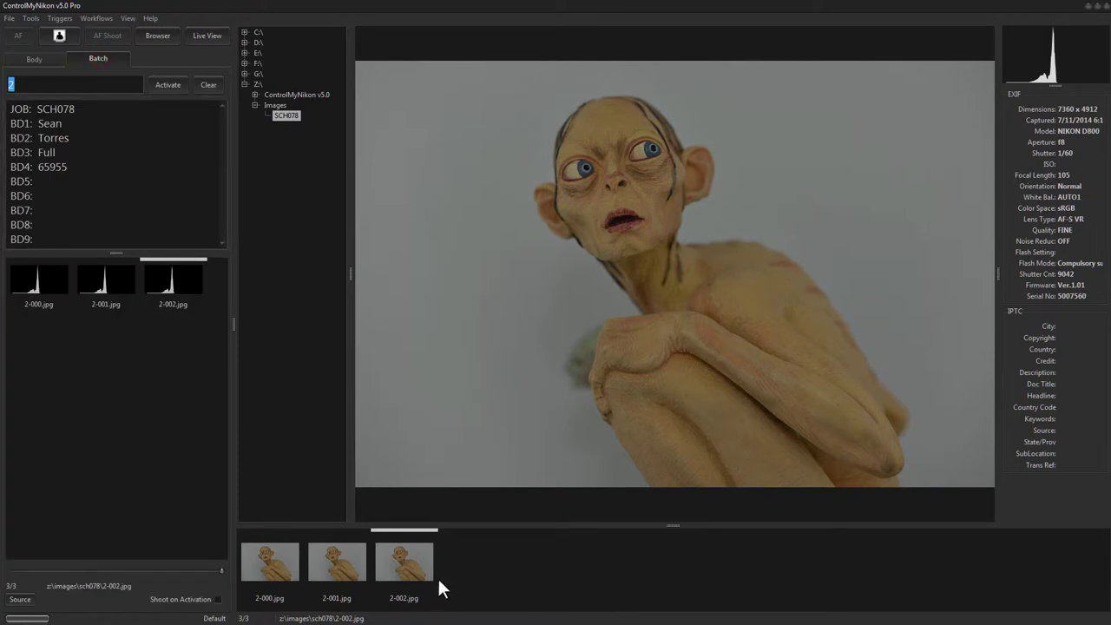
click(32, 84)
double_click(32, 84)
text(1)
click(165, 86)
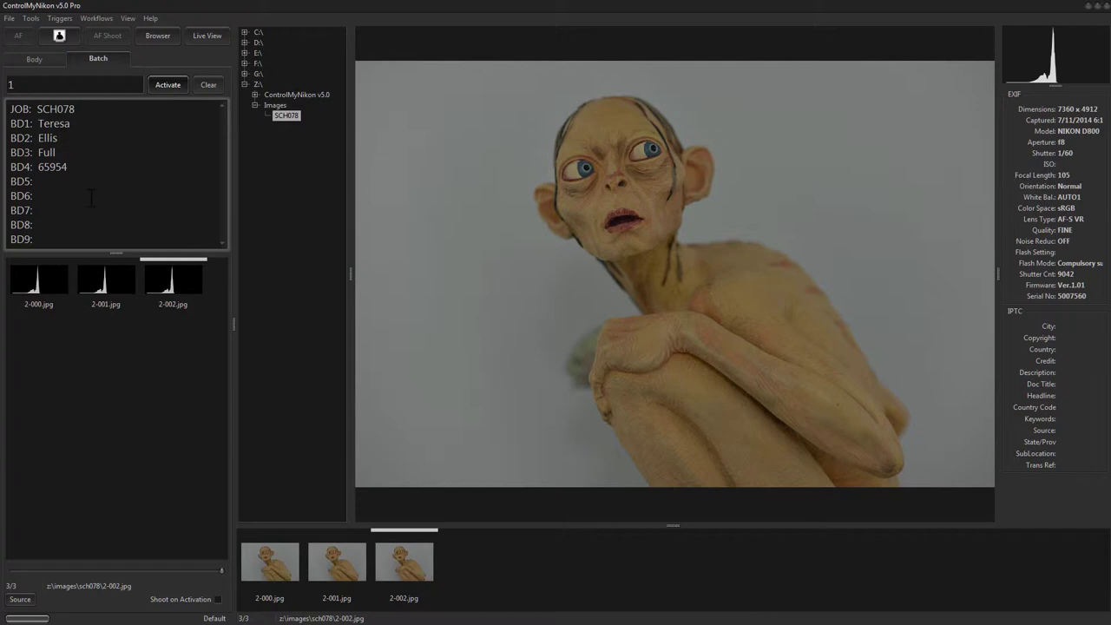
click(55, 37)
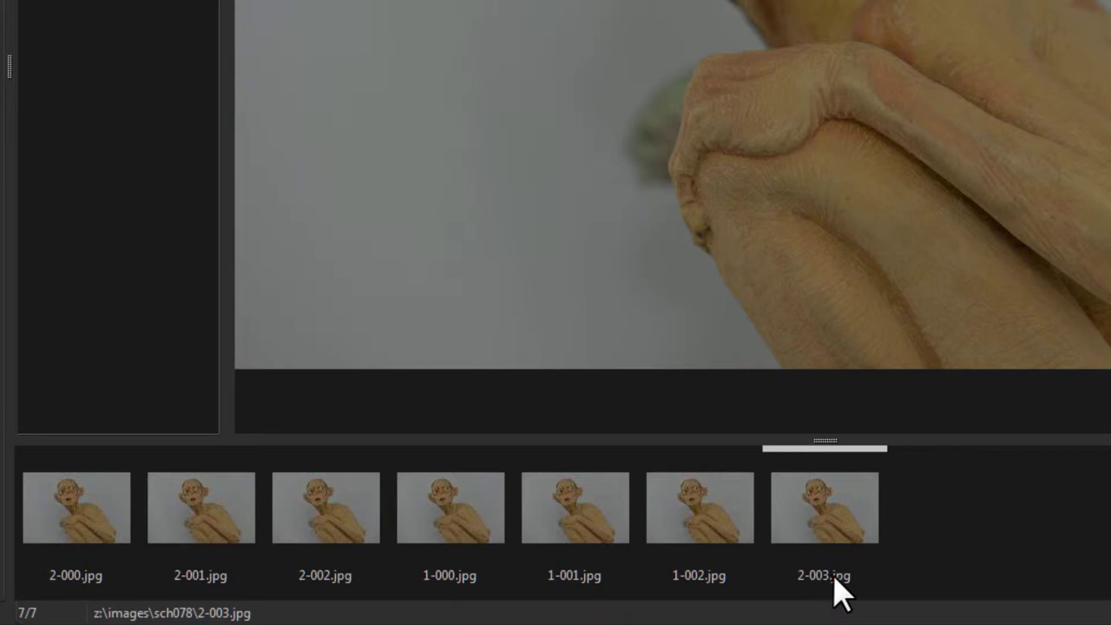
Review thumbnails 2-000.jpg, 2-001.jpg, 2-002.jpg and 2-003.jpg in the browser strip.
click(24, 499)
click(176, 516)
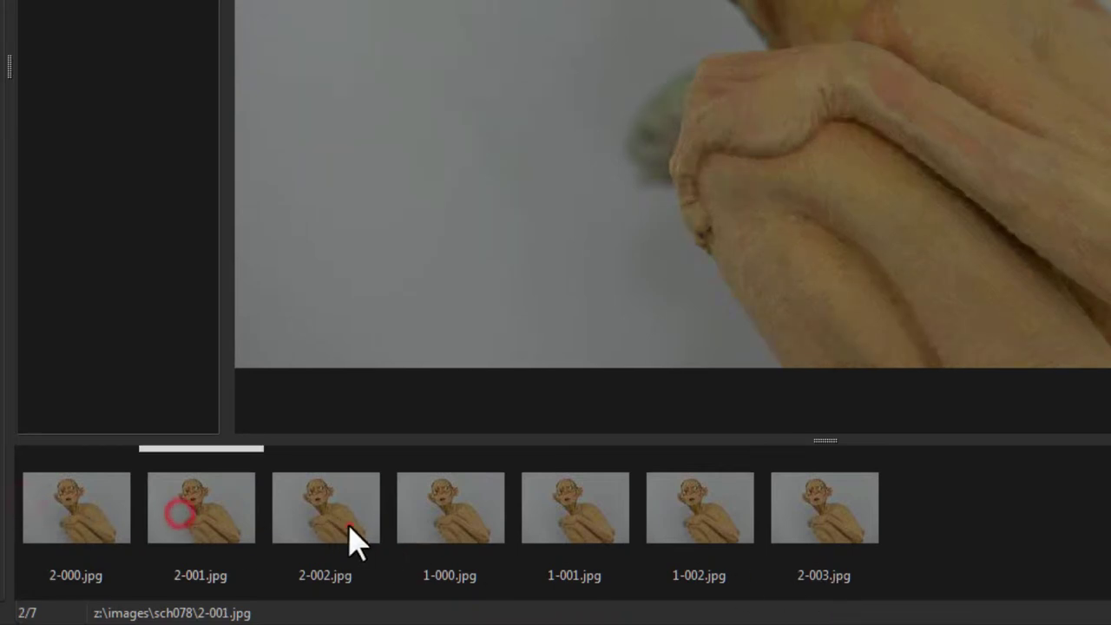
click(350, 524)
click(809, 528)
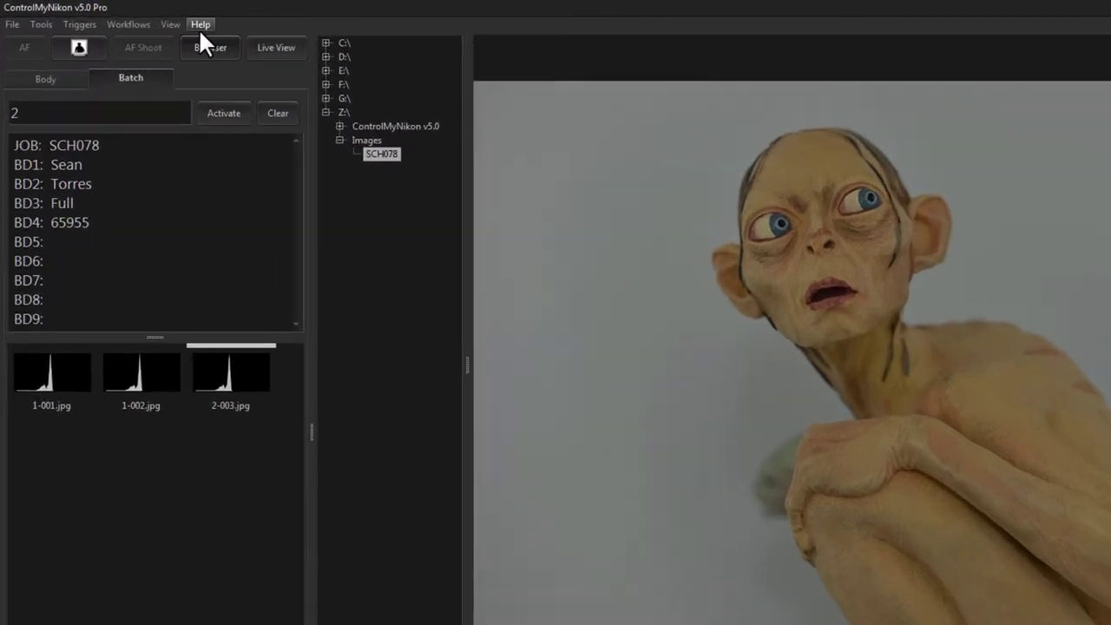
Add the metadata panel and bring up the IPTC fields.
click(170, 24)
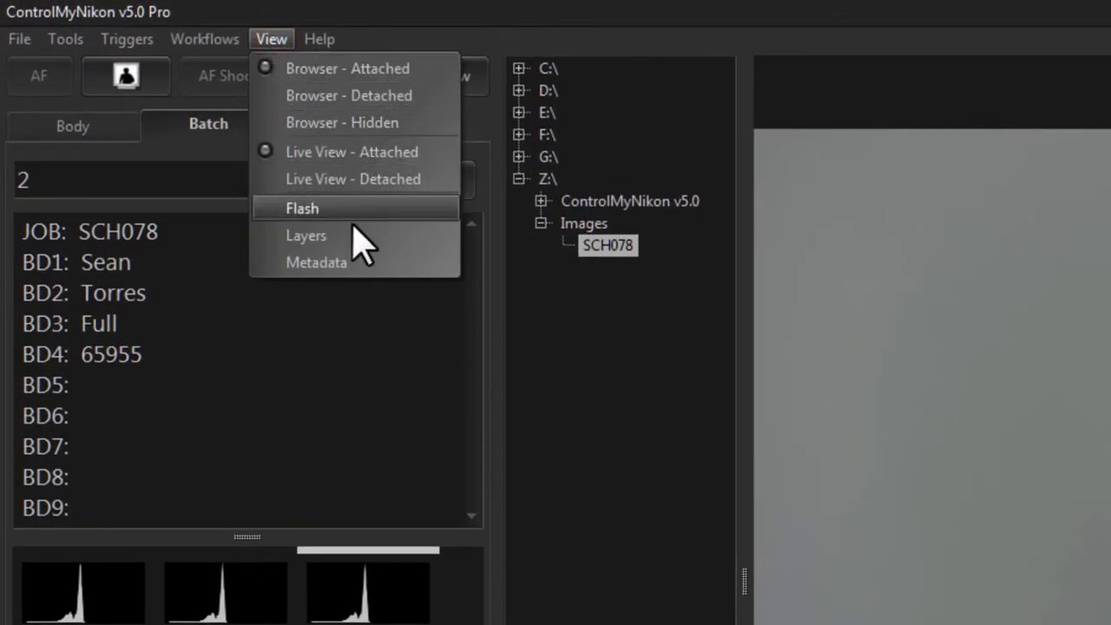
click(356, 262)
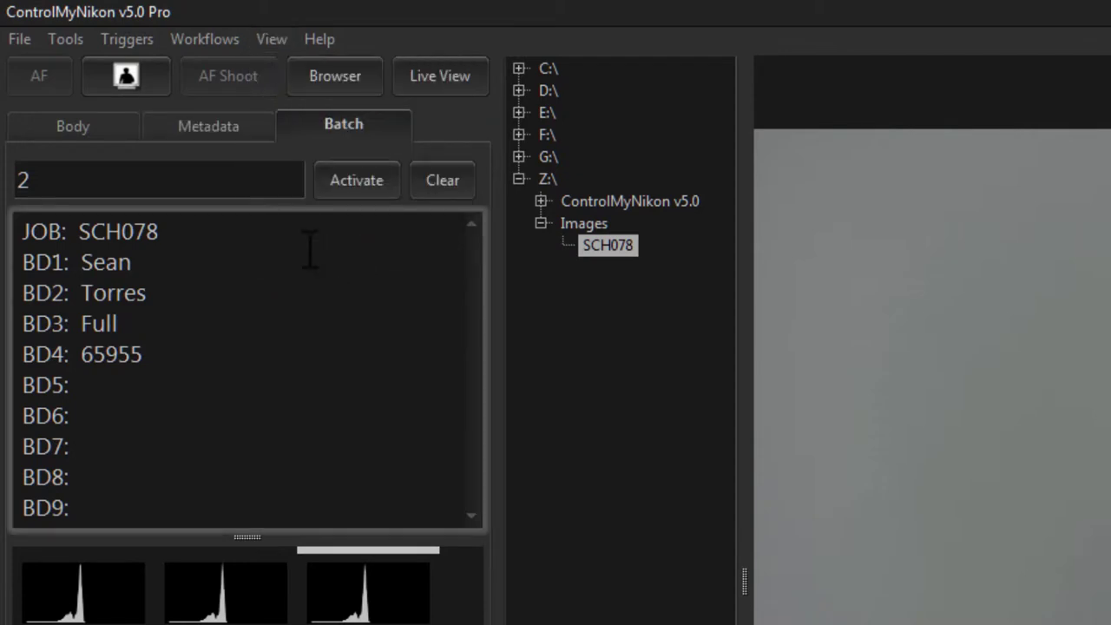
click(217, 130)
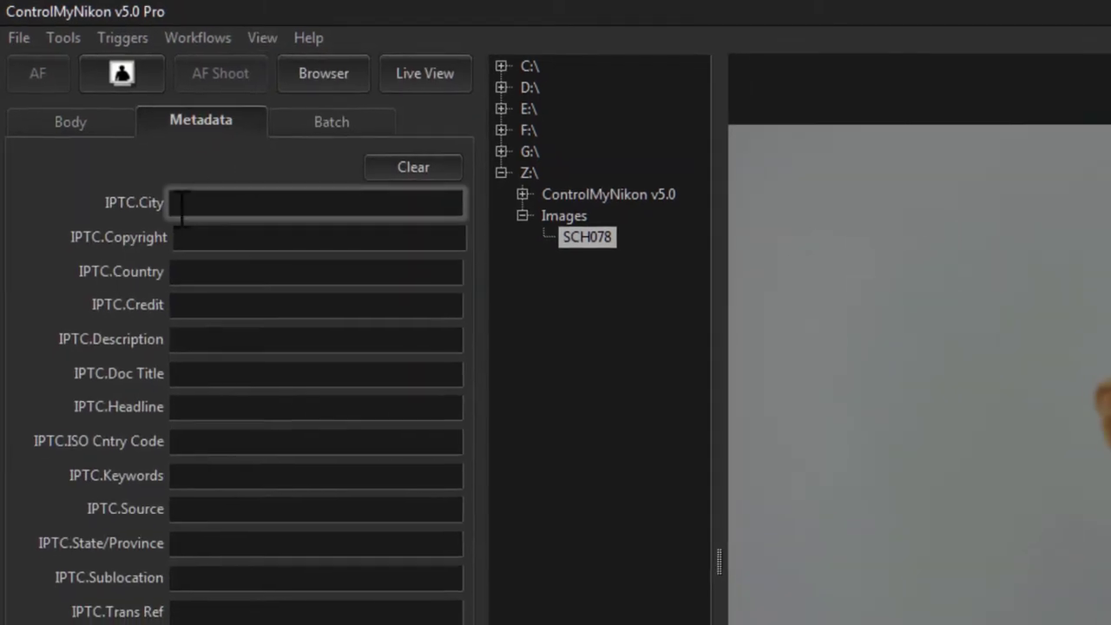
click(209, 209)
click(218, 244)
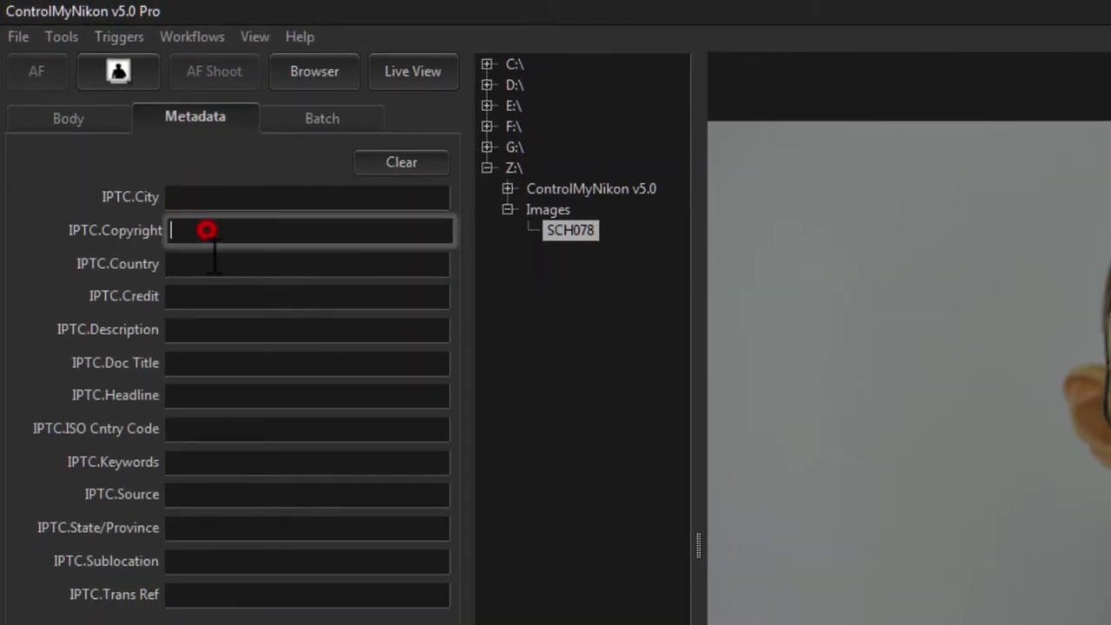
click(212, 257)
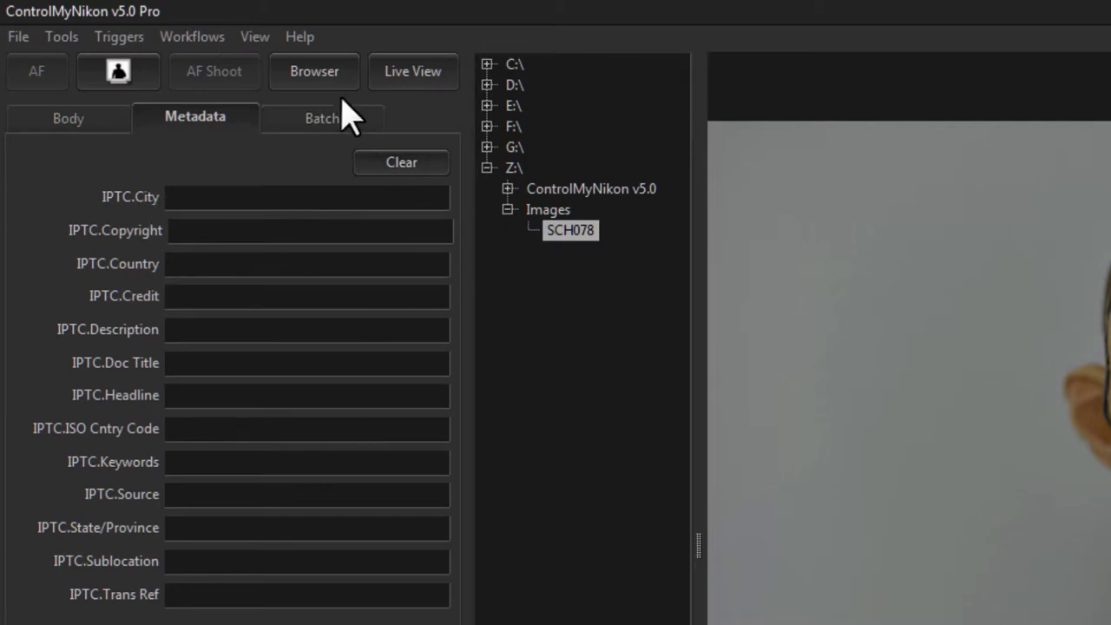
Enter Vancouver as the IPTC City.
click(216, 194)
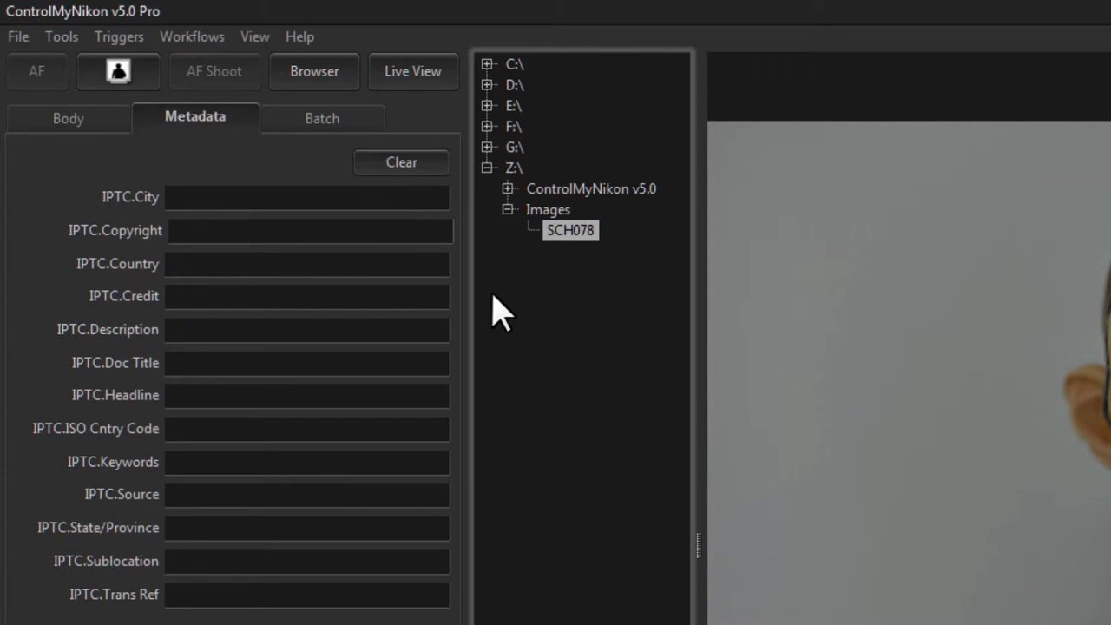
text(Vancouver)
key(Tab)
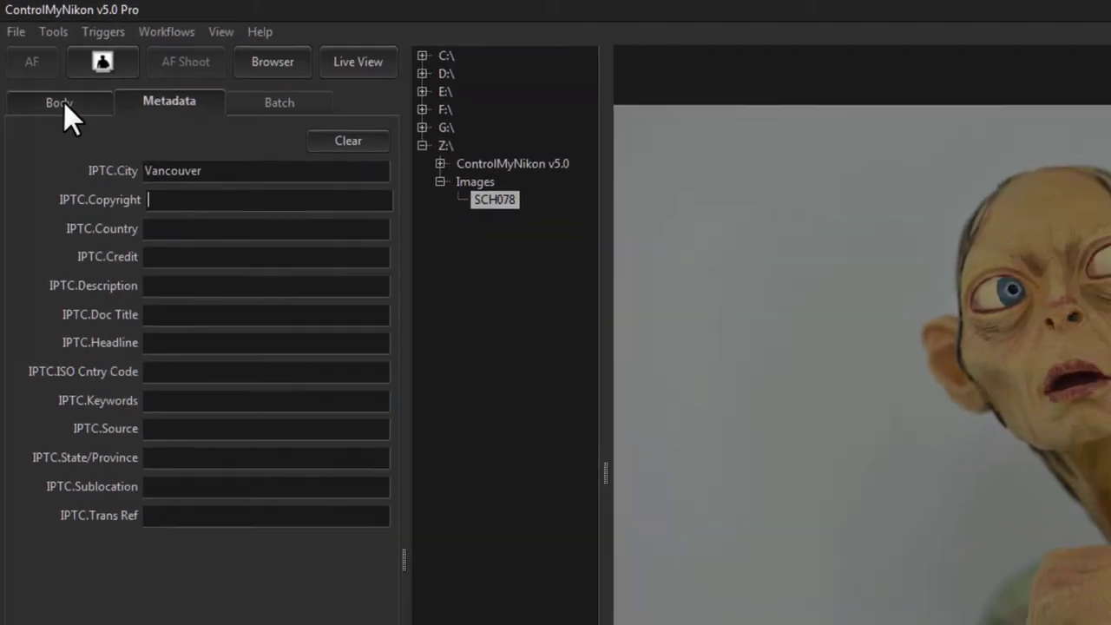
Save the profile on the Body tab and show the current batch's data.
click(67, 118)
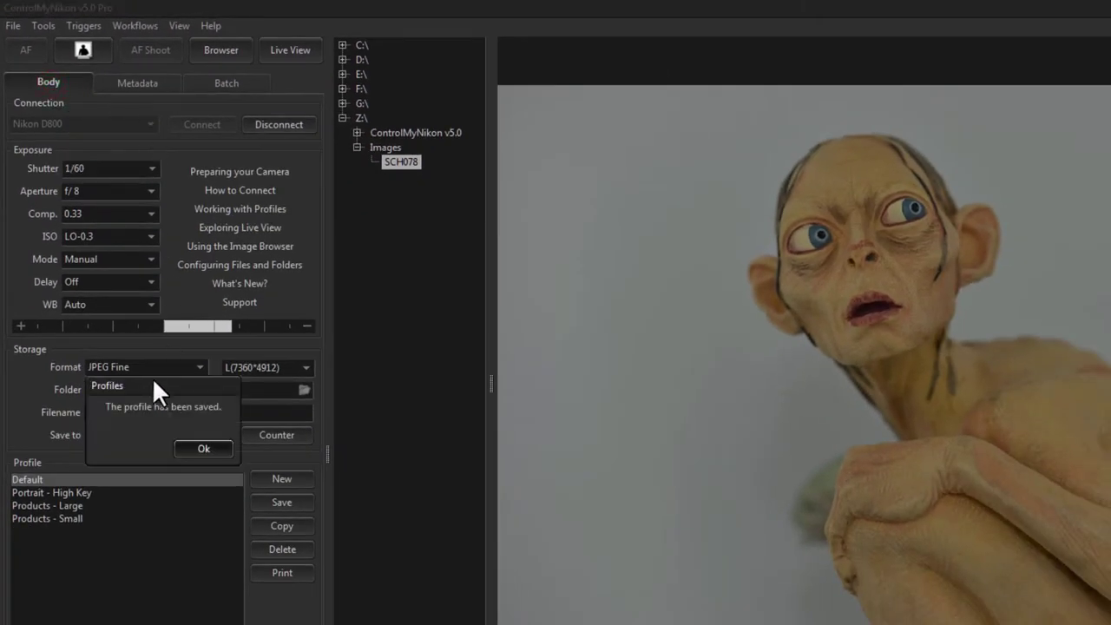
click(200, 456)
click(167, 80)
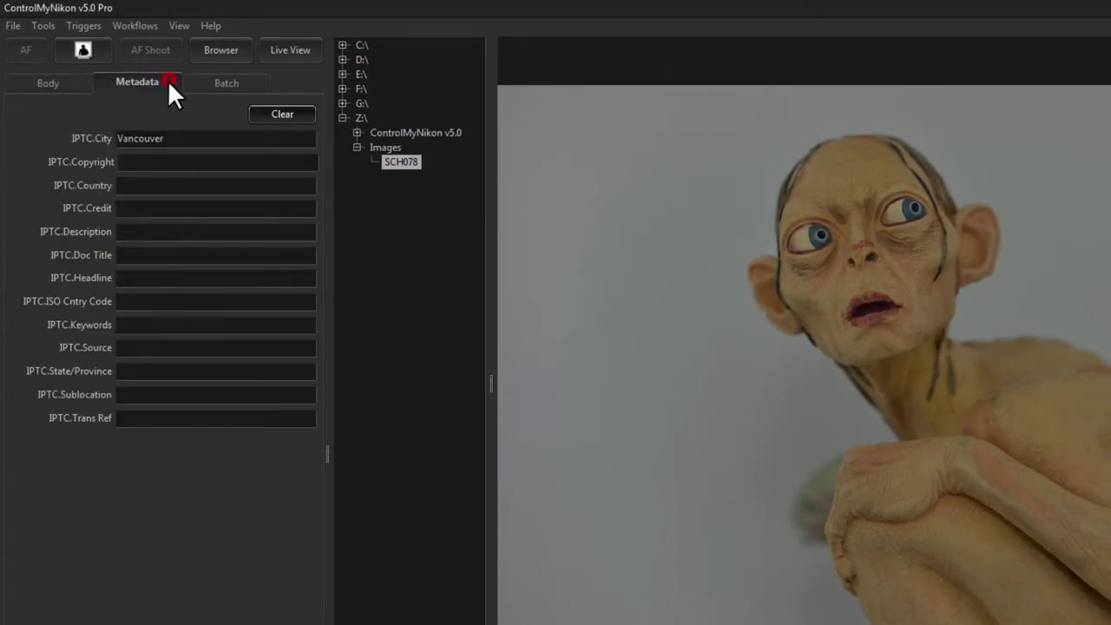
click(84, 49)
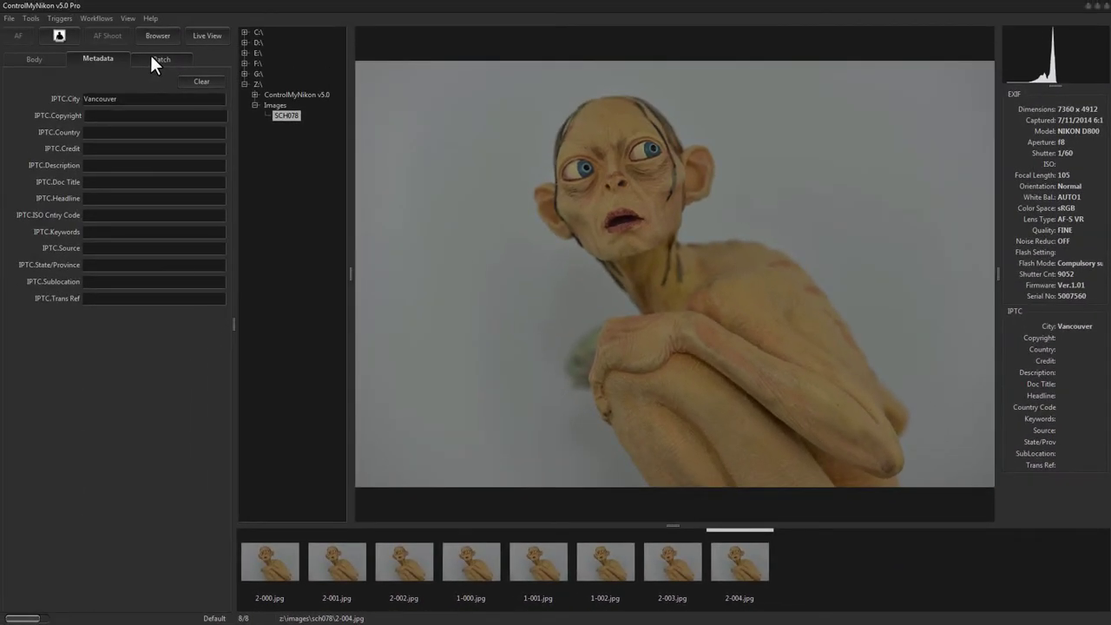
click(153, 59)
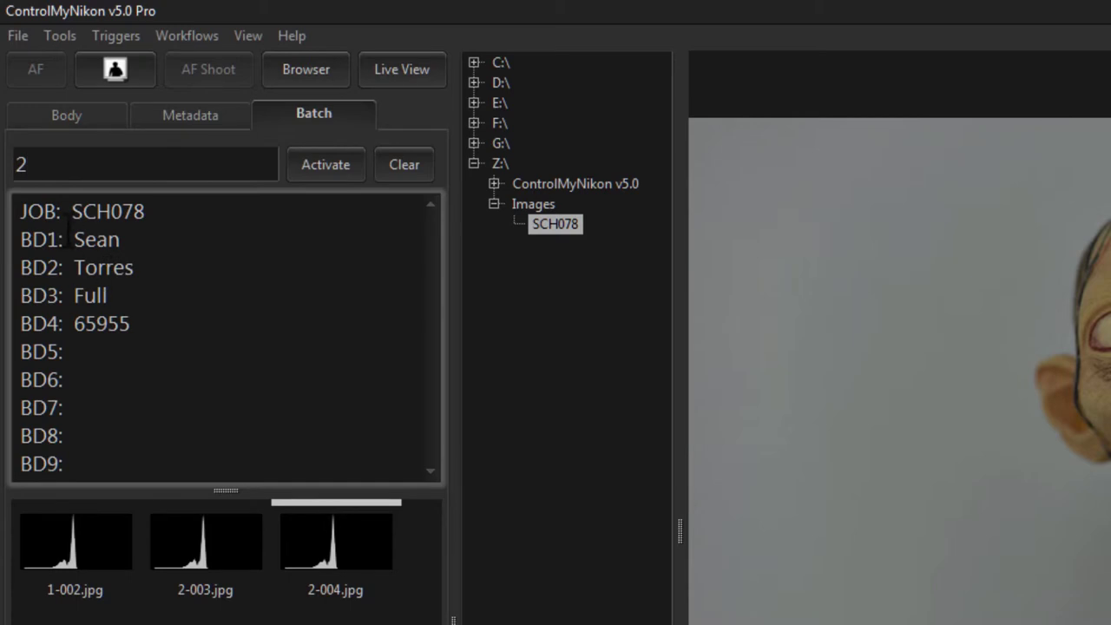
drag(61, 239, 16, 236)
click(203, 120)
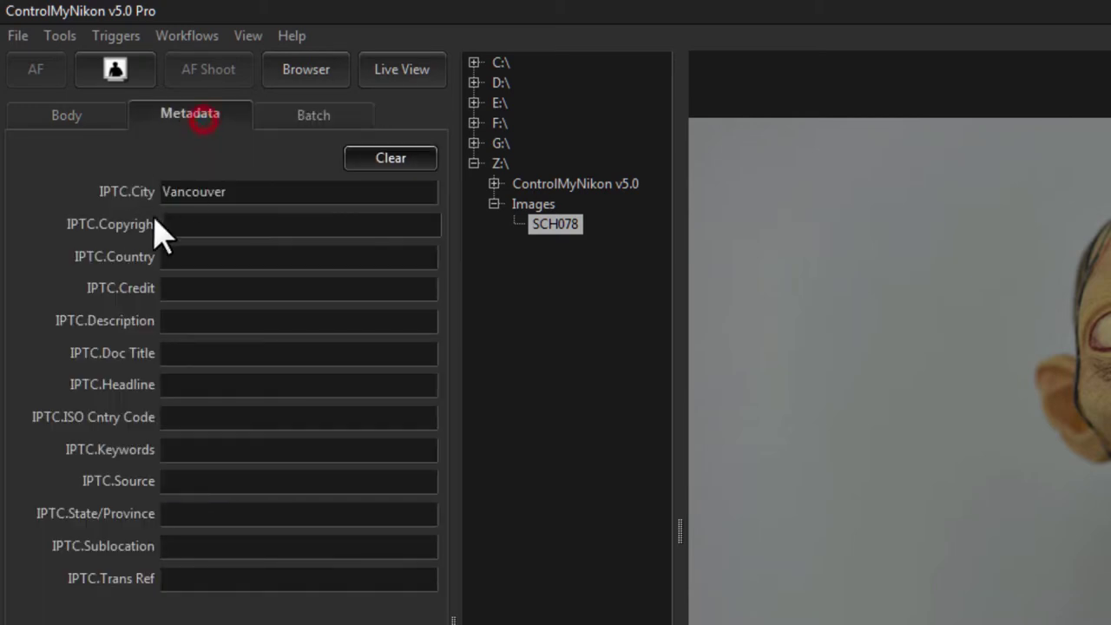
double_click(207, 192)
text(@)
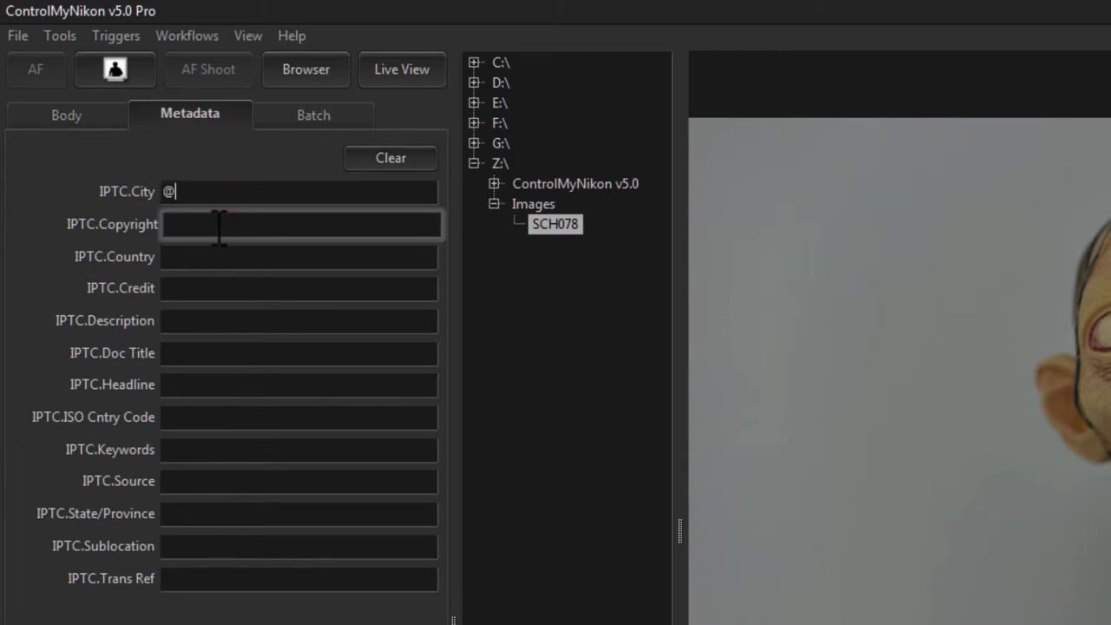
text(b)
key(BackSpace)
text(BD1)
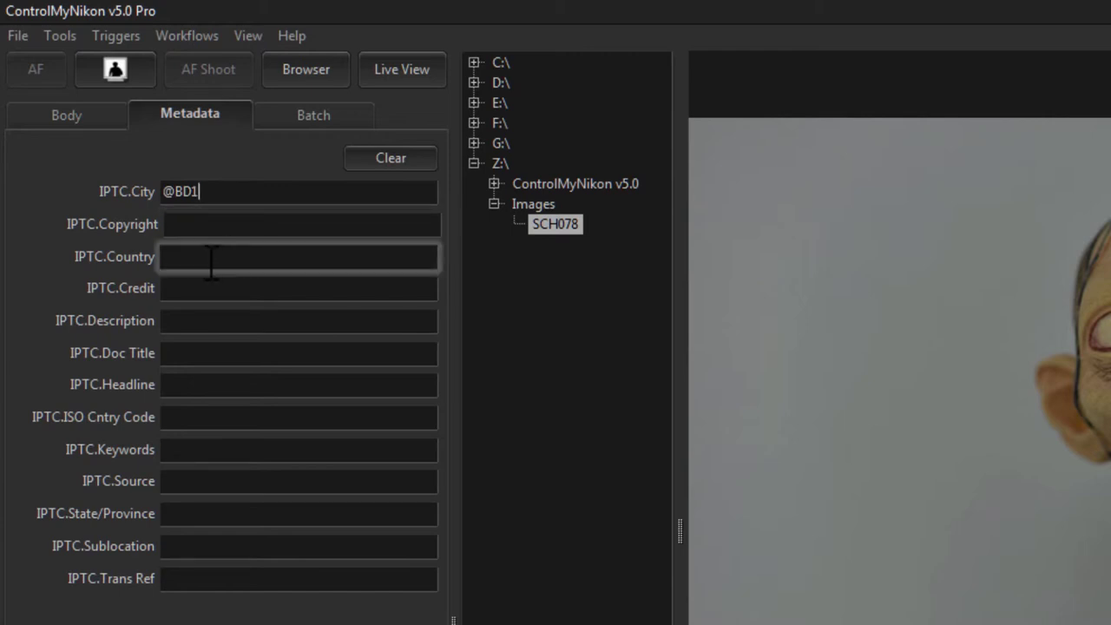
click(209, 261)
text(@BD2)
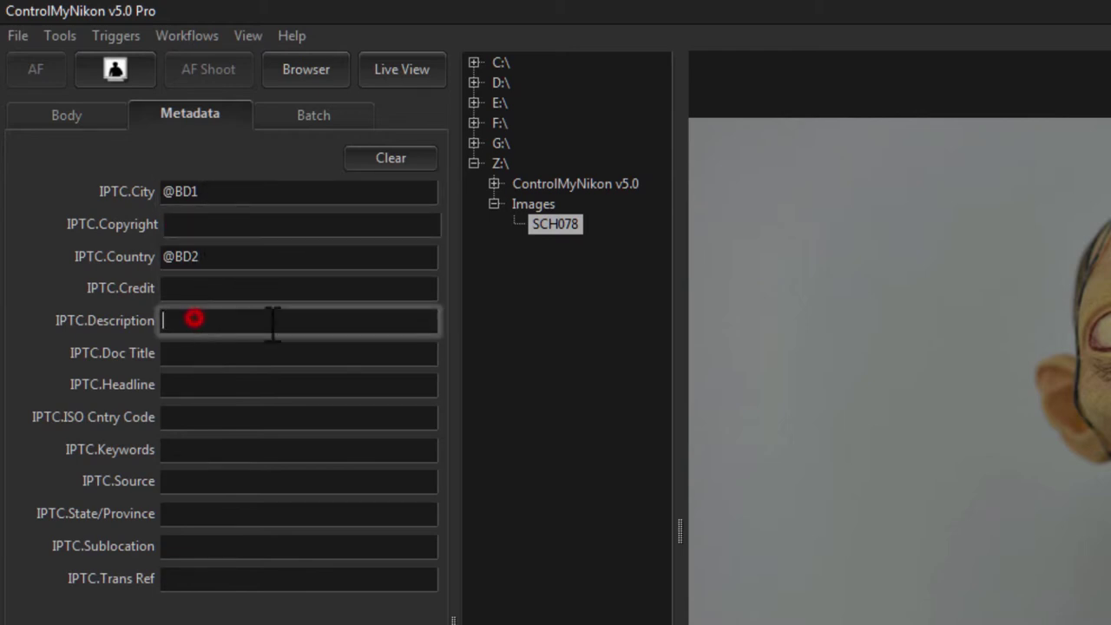
text(@JOB)
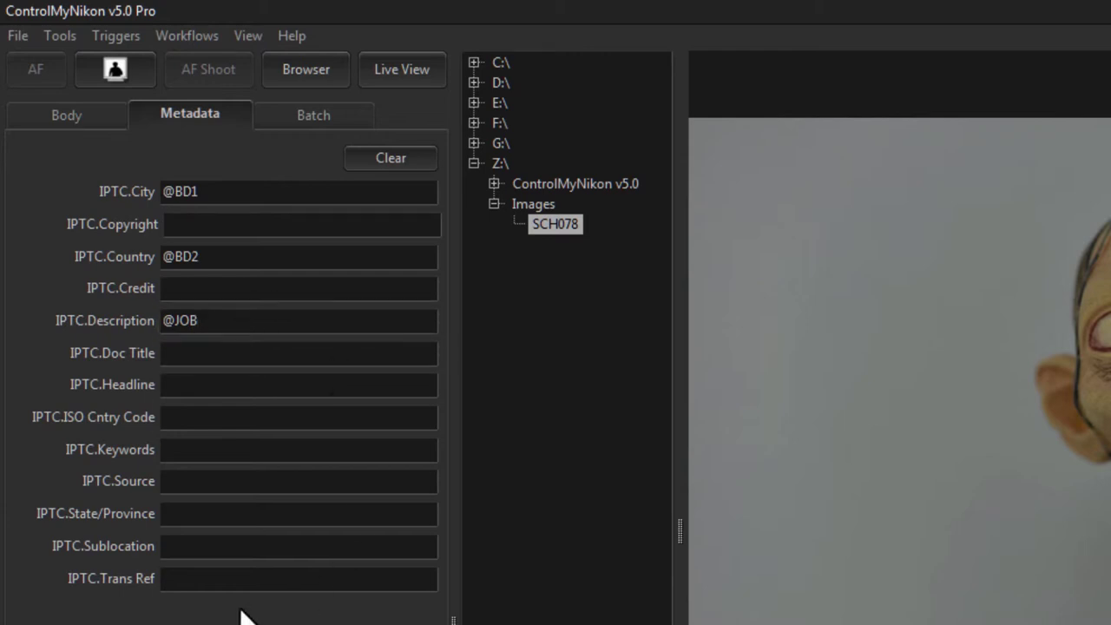
click(194, 579)
text(BID)
key(Home)
text(@)
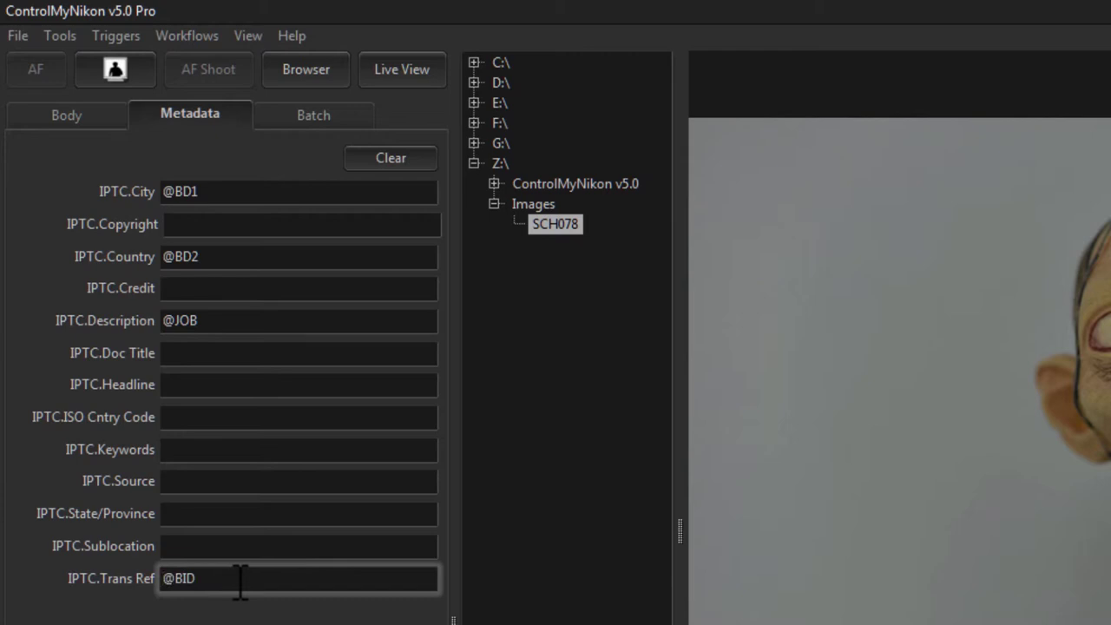
Save the profile with the new metadata mappings and open the image browser.
click(73, 117)
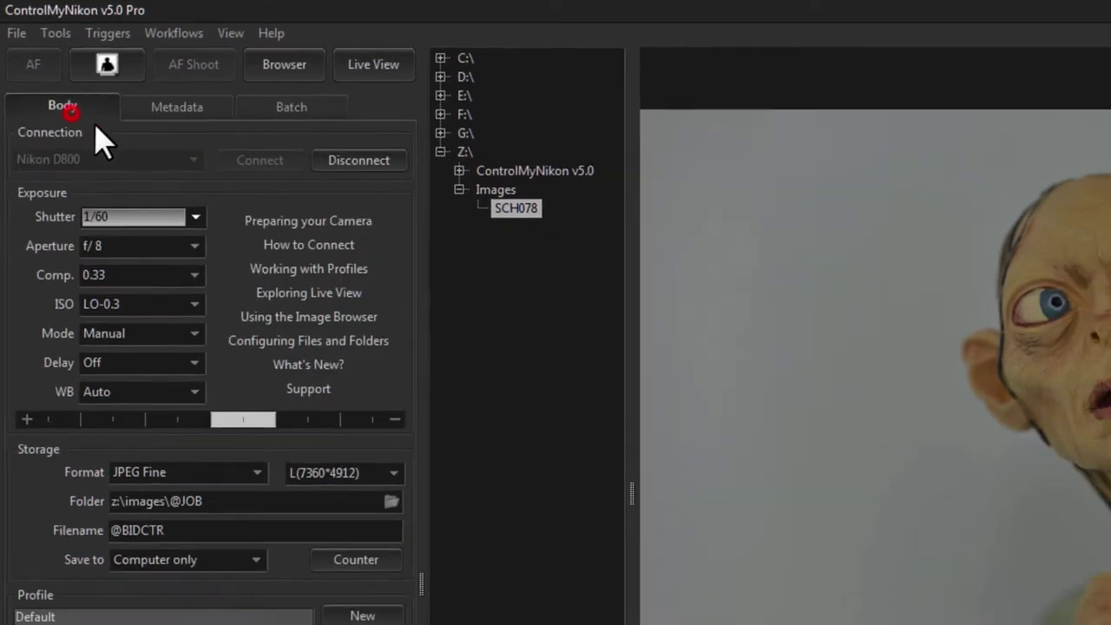
click(310, 553)
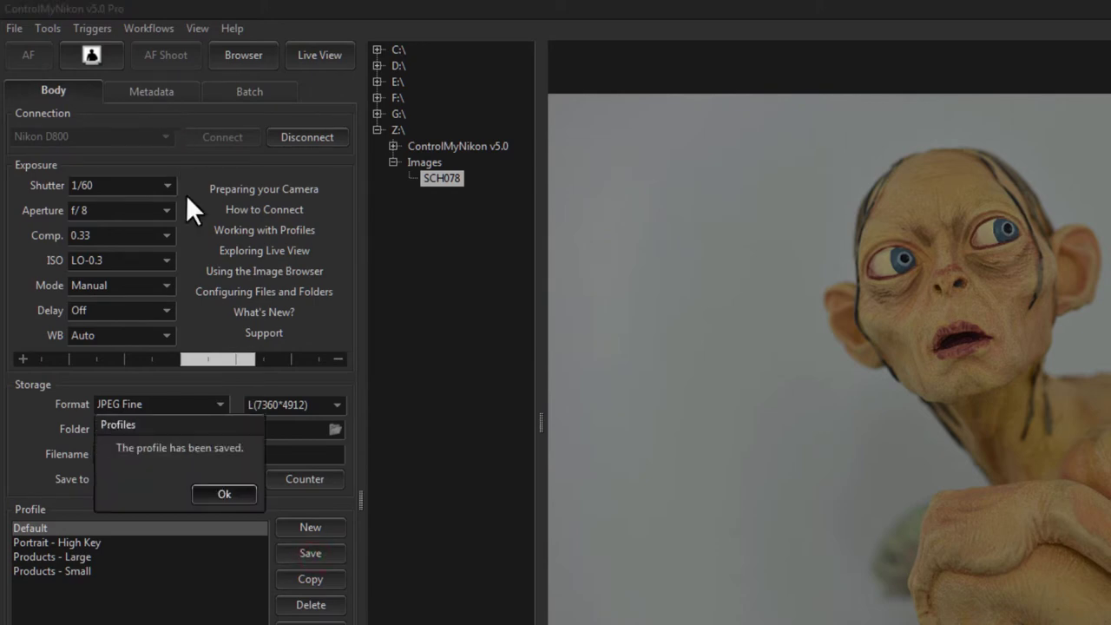
click(223, 491)
click(185, 86)
click(91, 54)
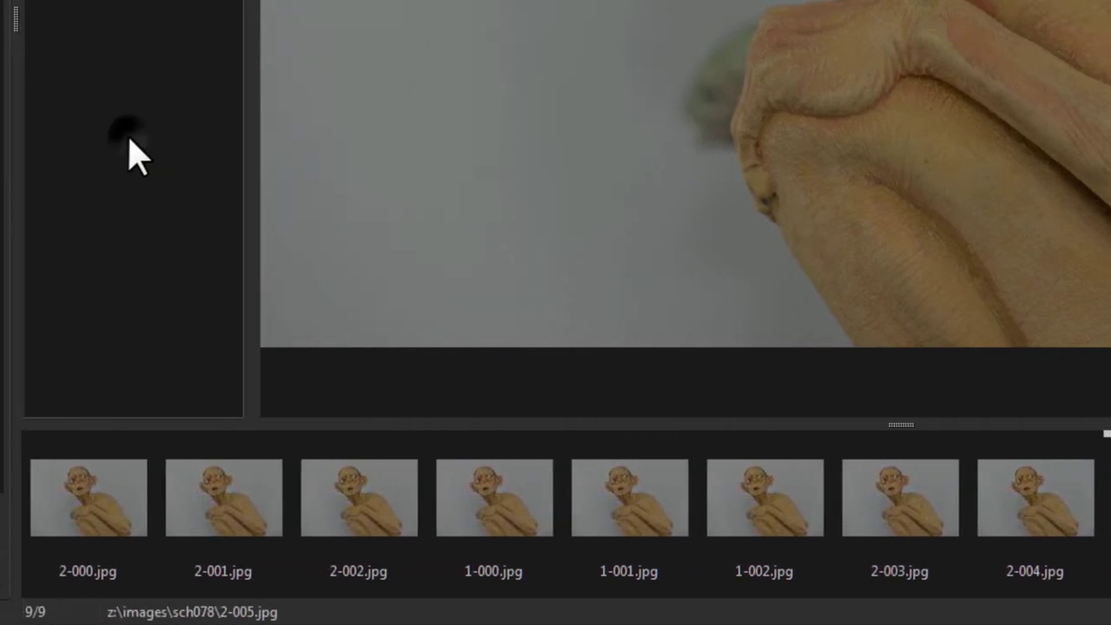
right_click(129, 140)
click(193, 186)
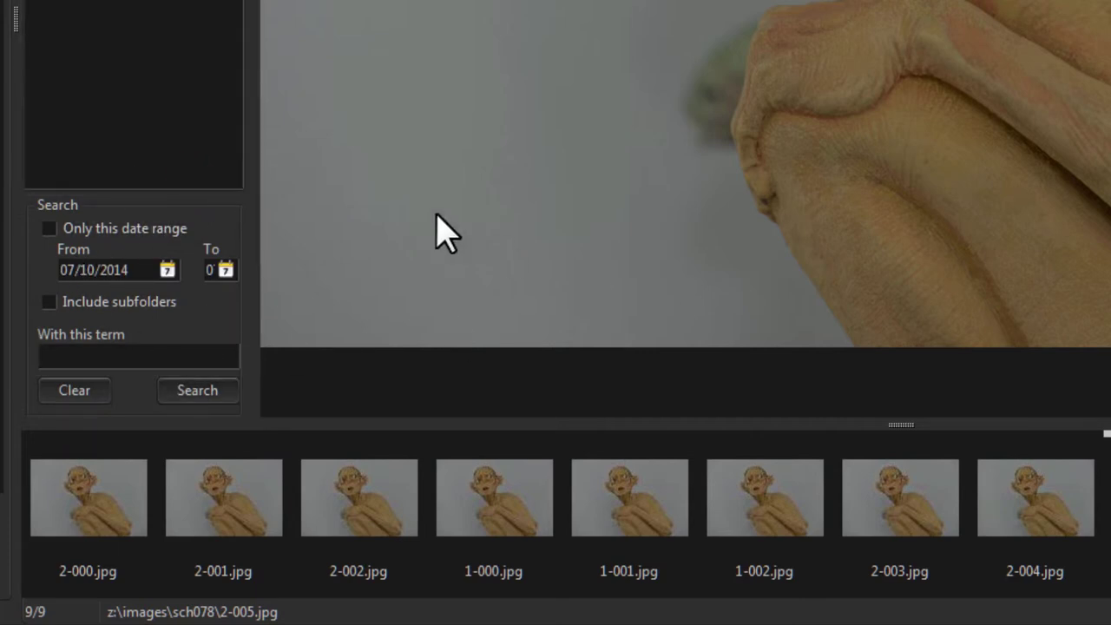
right_click(56, 3)
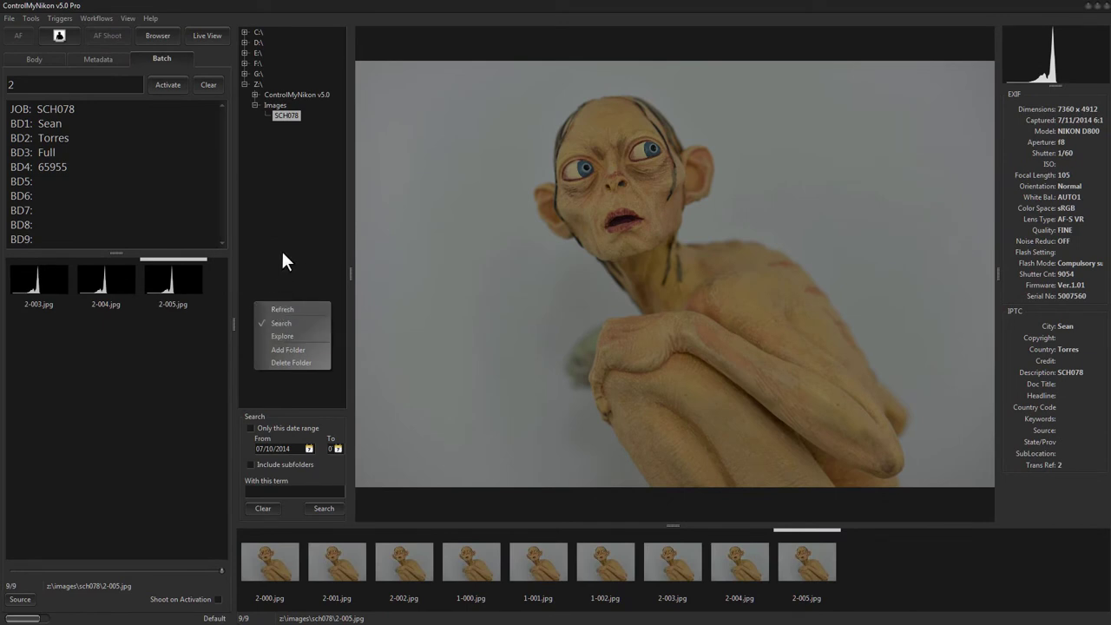
click(283, 258)
right_click(278, 270)
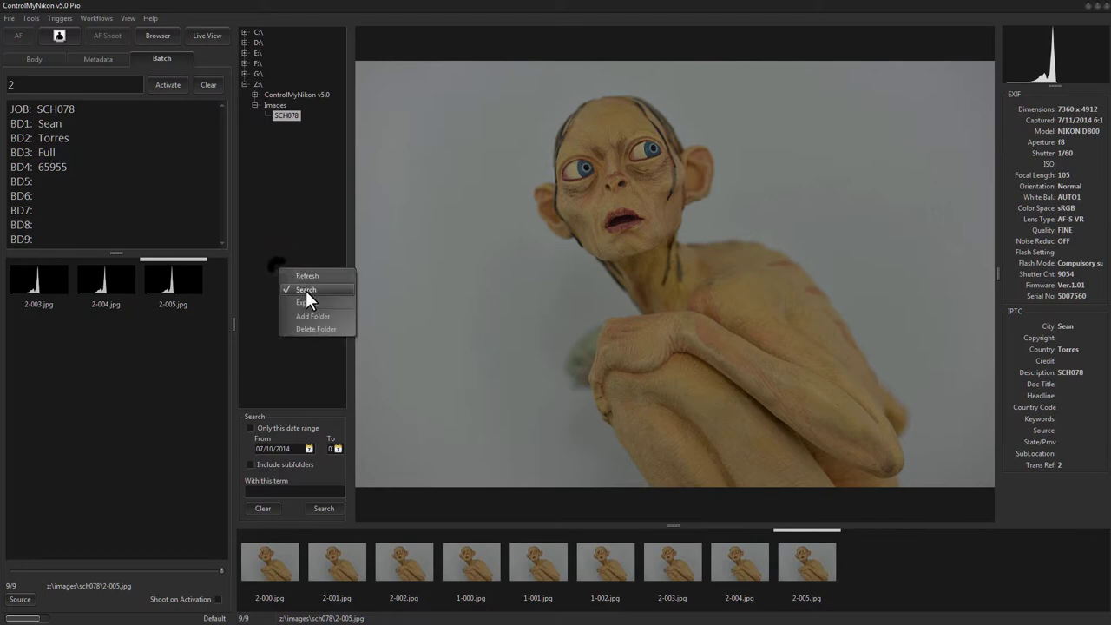
click(304, 291)
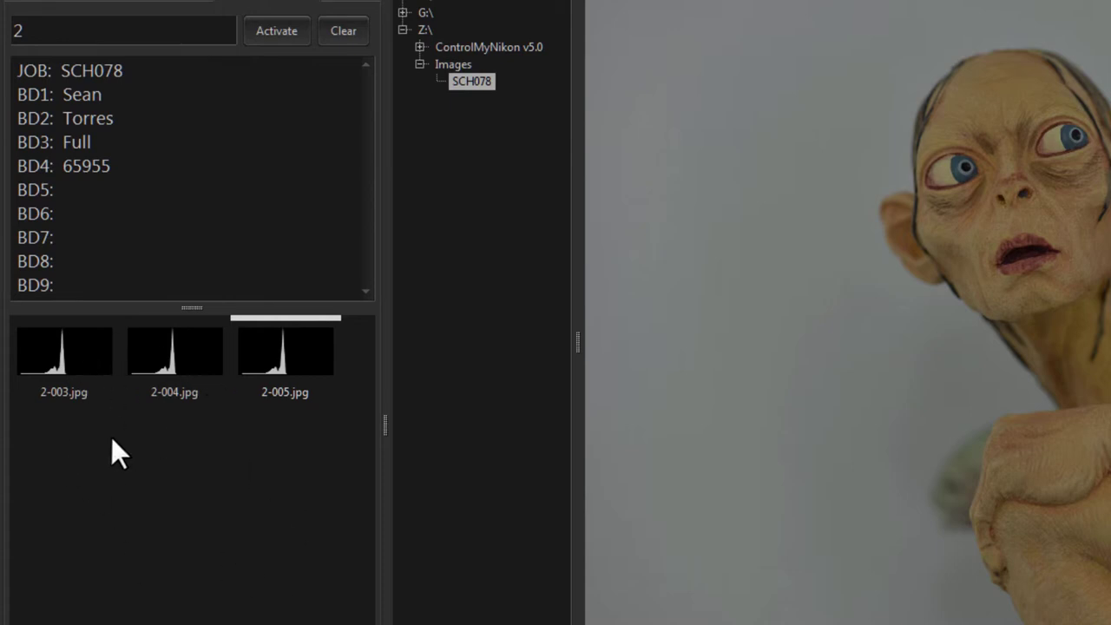
Add image previews to the thumbstrip and move them to the top of the displayed items.
right_click(121, 469)
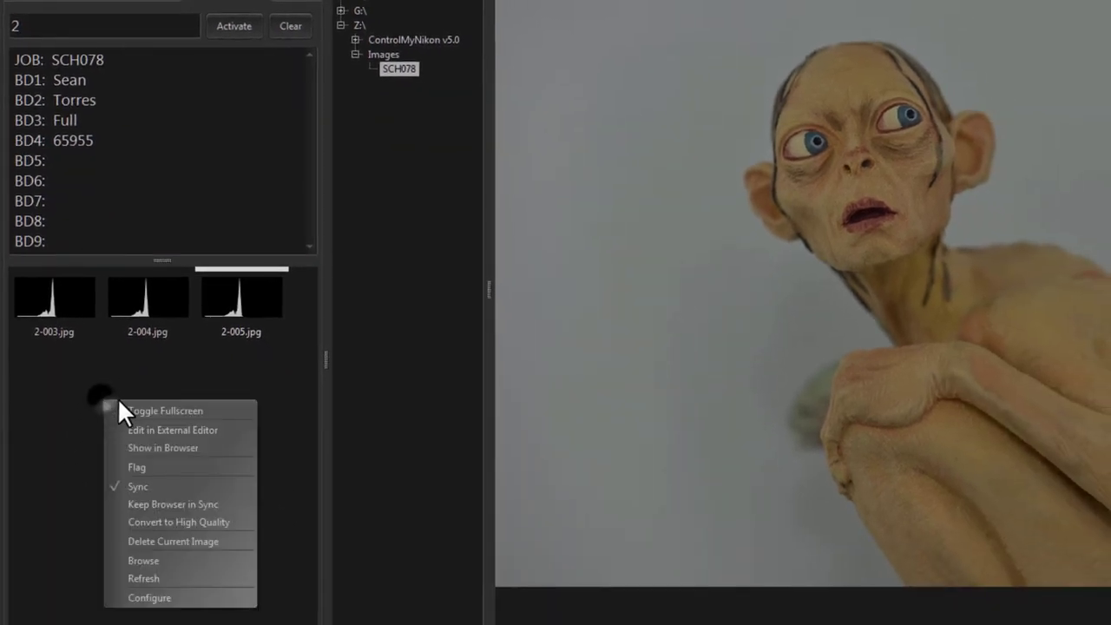
click(161, 598)
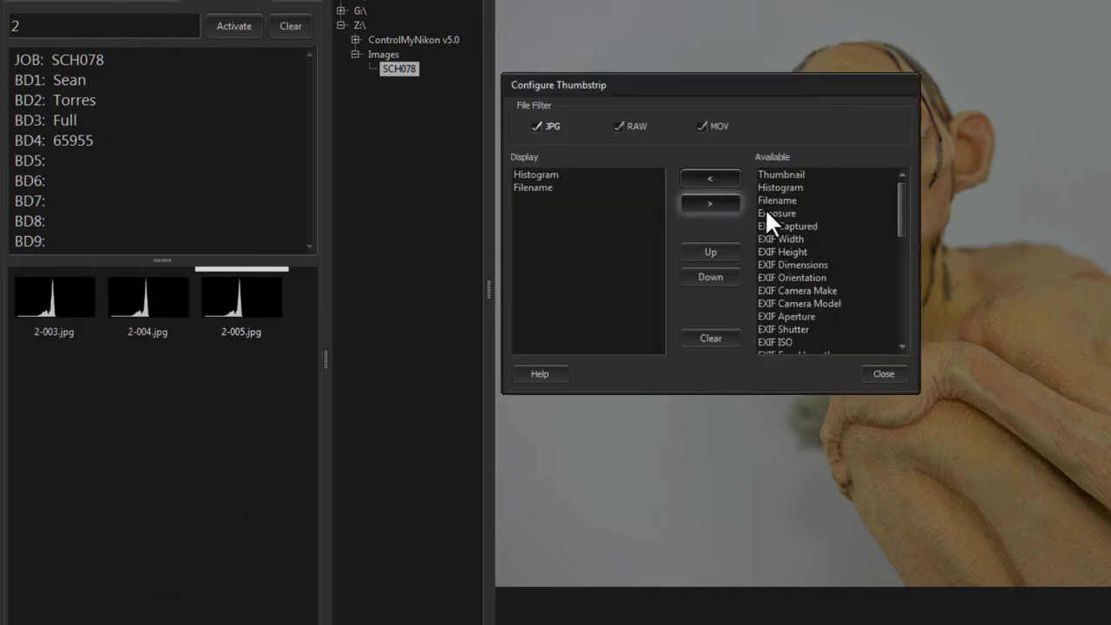
double_click(779, 174)
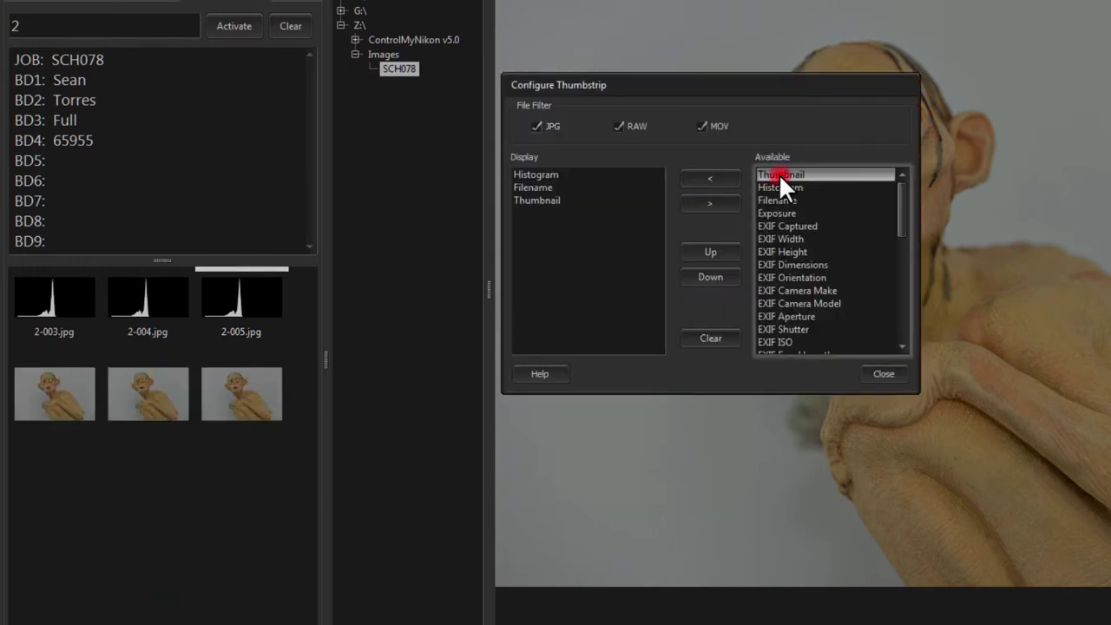
click(539, 201)
click(715, 251)
click(715, 250)
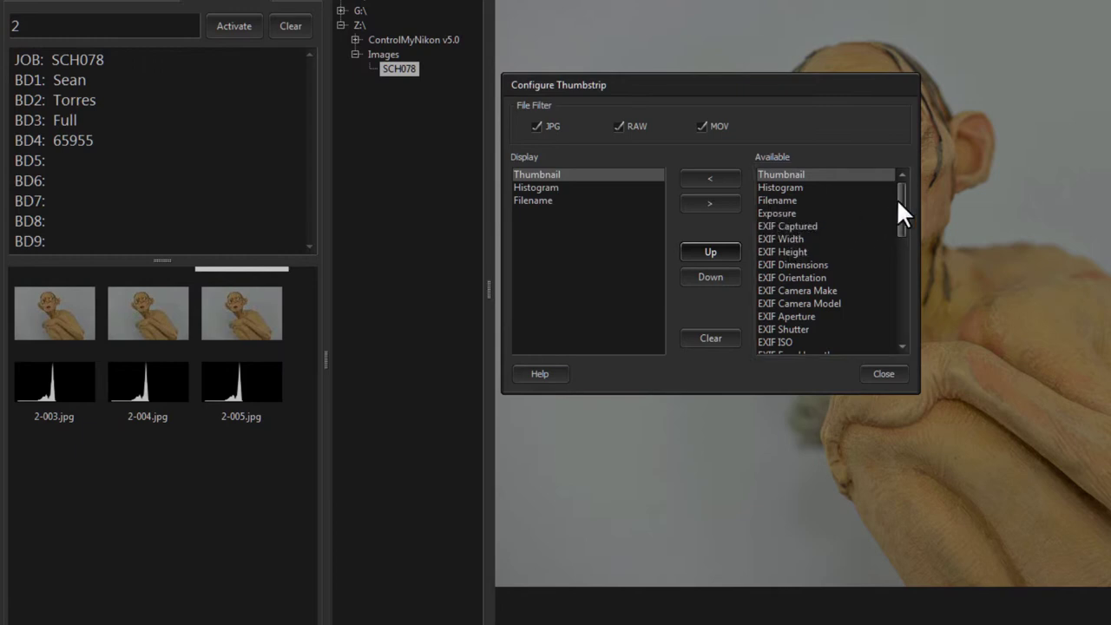
Show IPTC City, Country, Description and Trans Ref beneath each thumbnail, then close the configuration.
drag(897, 199, 890, 283)
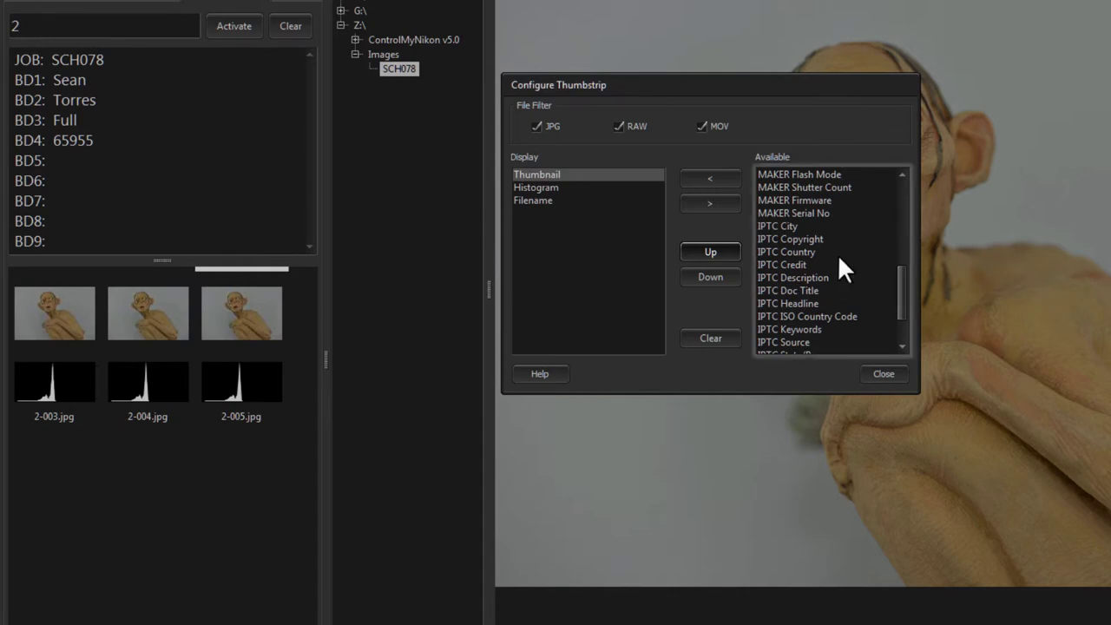
double_click(801, 228)
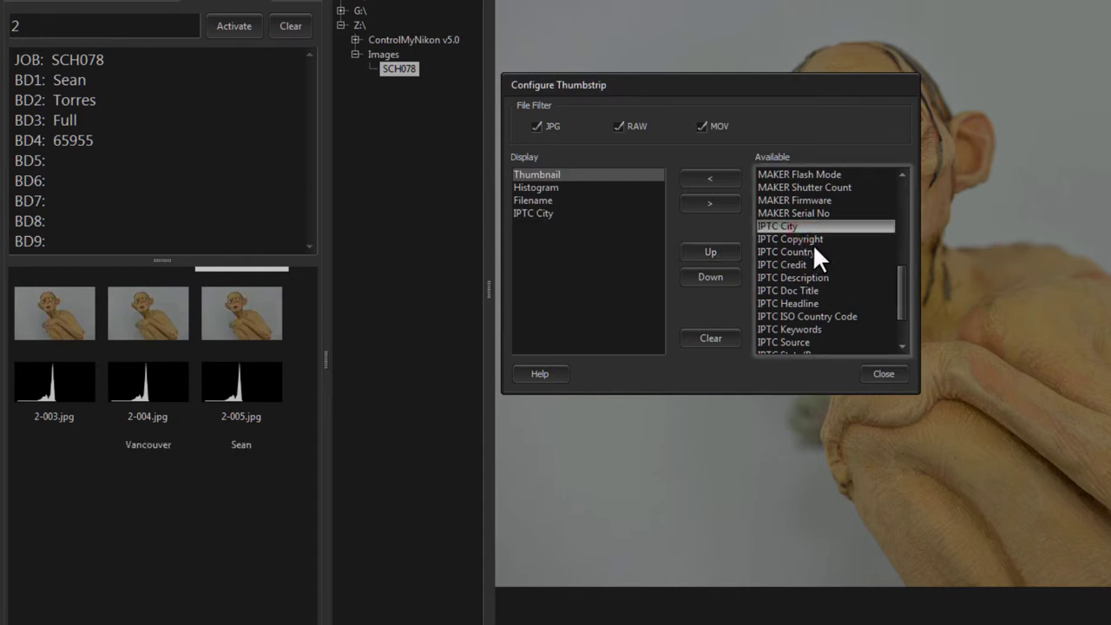
double_click(789, 250)
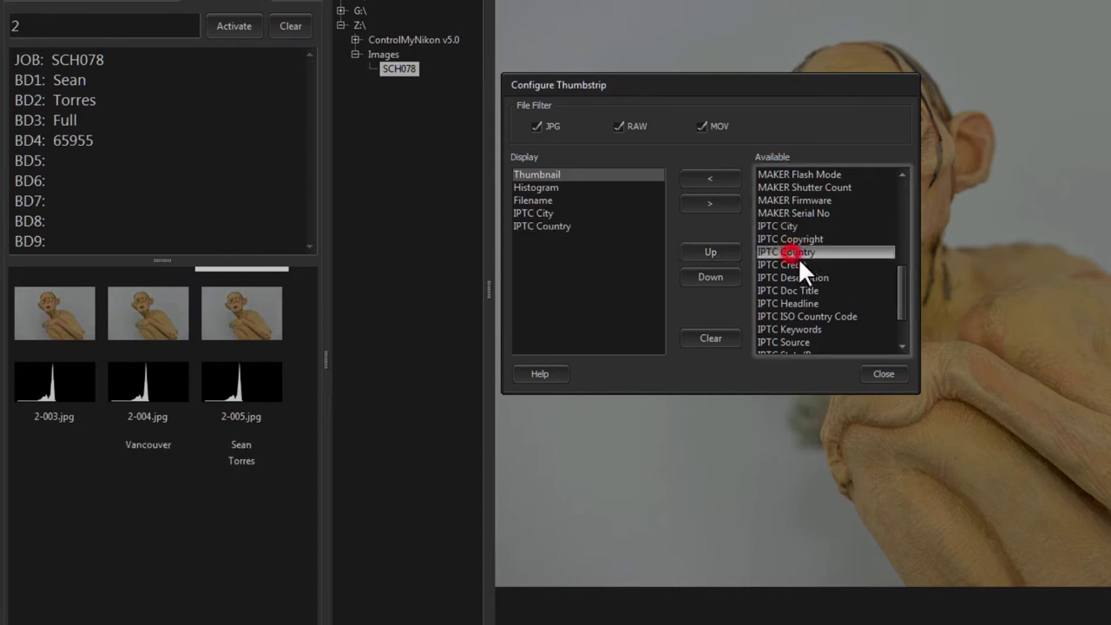
double_click(802, 276)
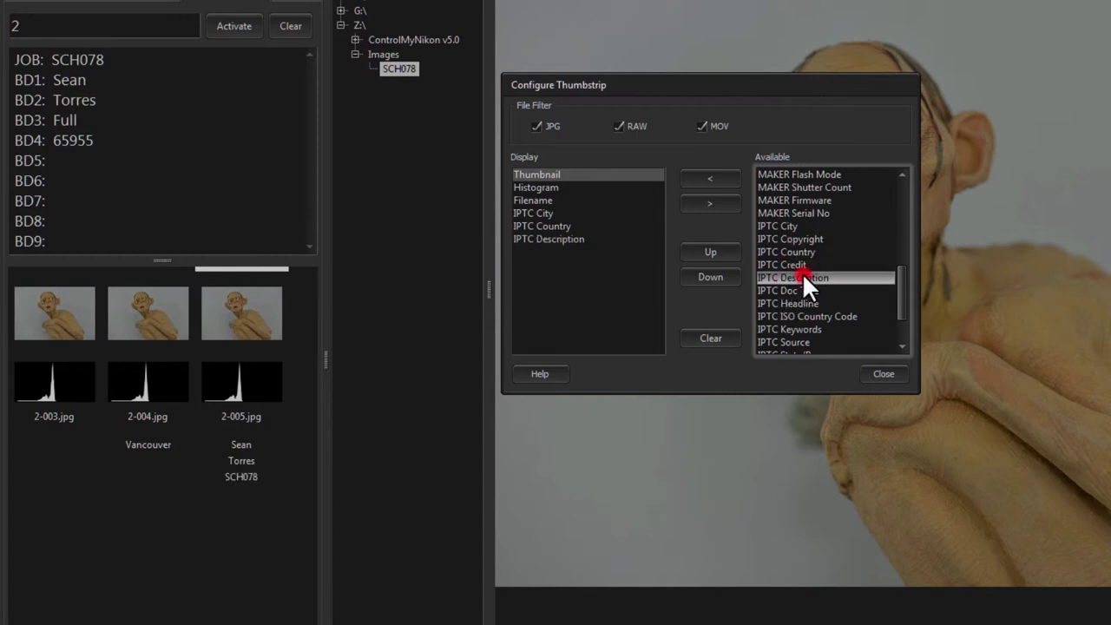
drag(896, 271, 893, 305)
double_click(816, 312)
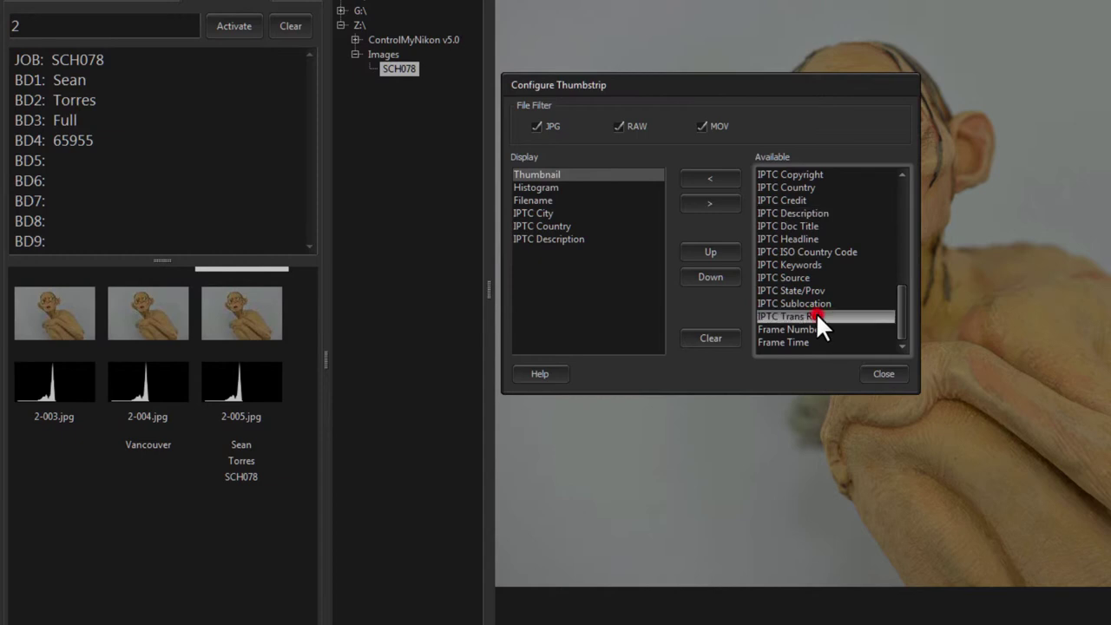
click(881, 371)
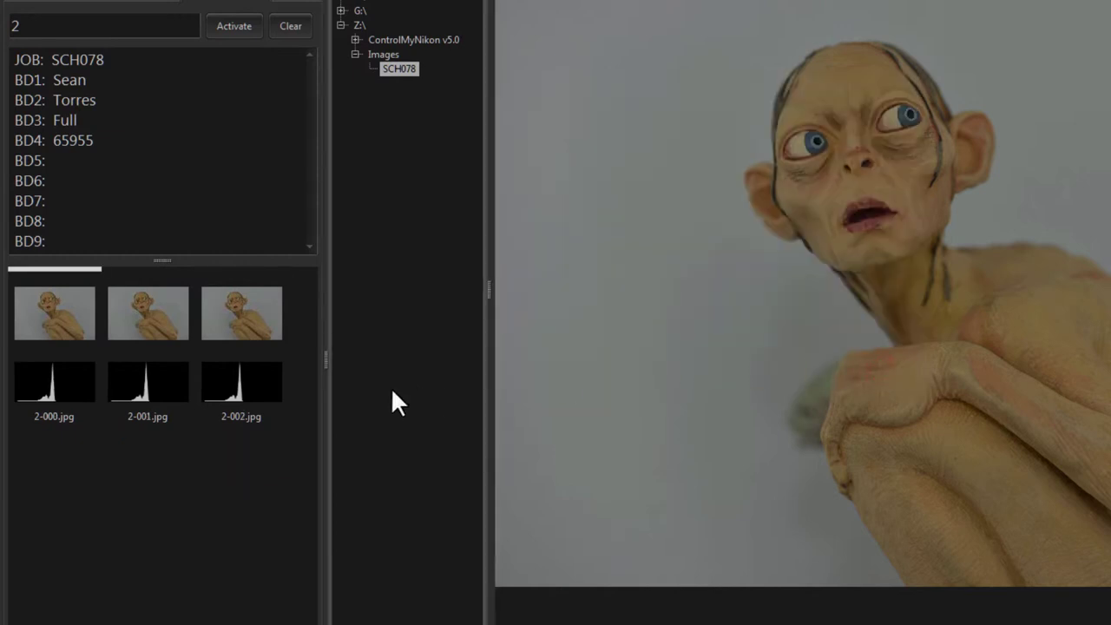
Review the Body and Metadata tab settings, then return to the Batch panel.
scroll(182, 585, down, 3)
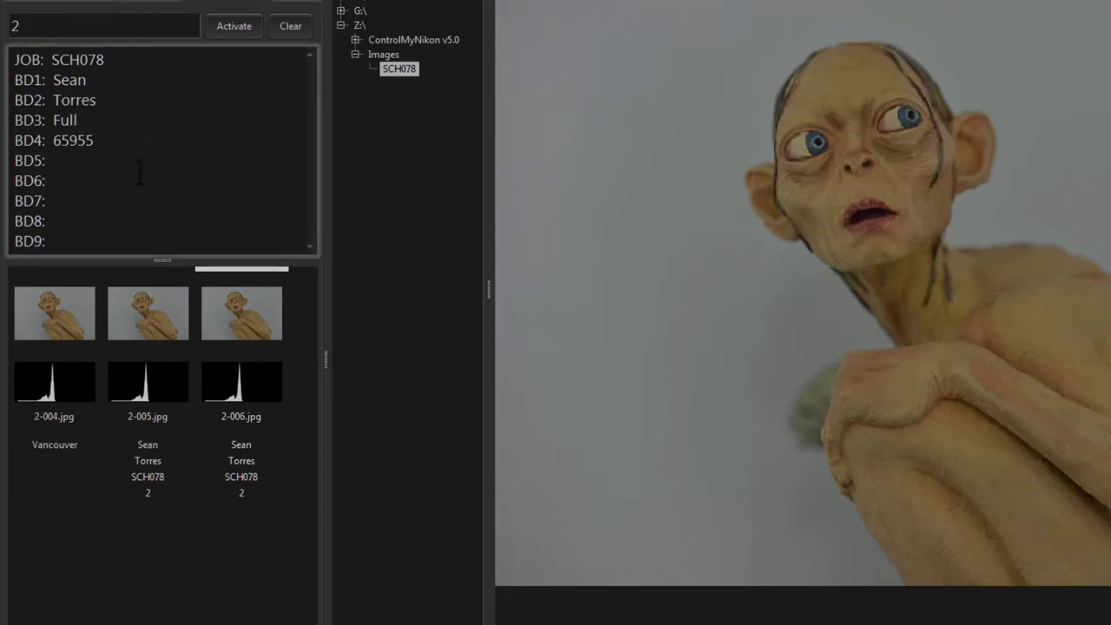
click(39, 4)
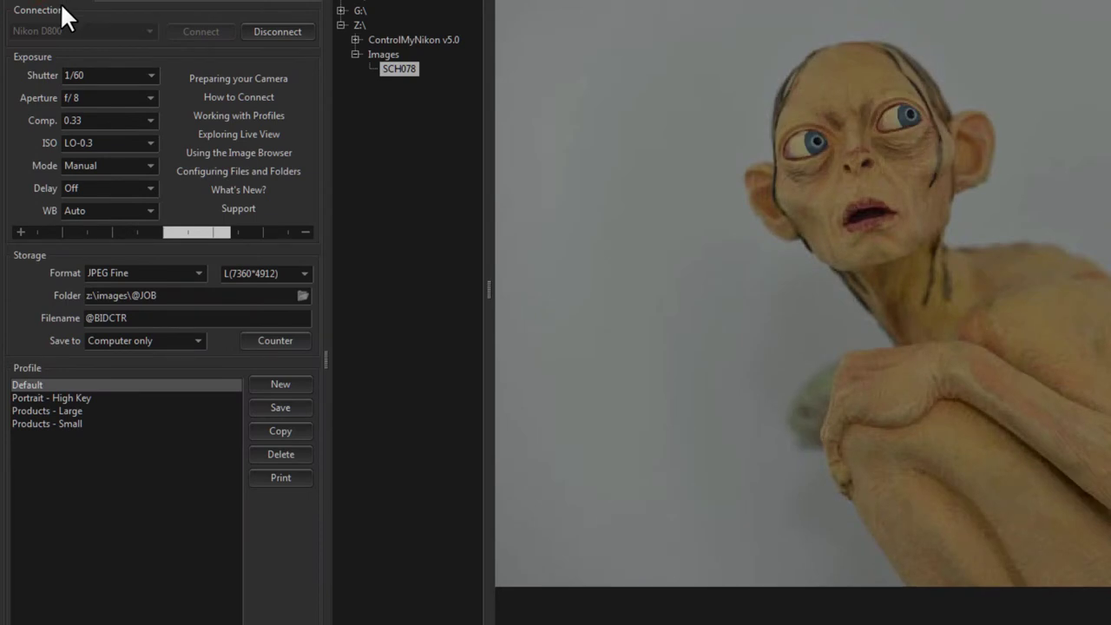
click(135, 4)
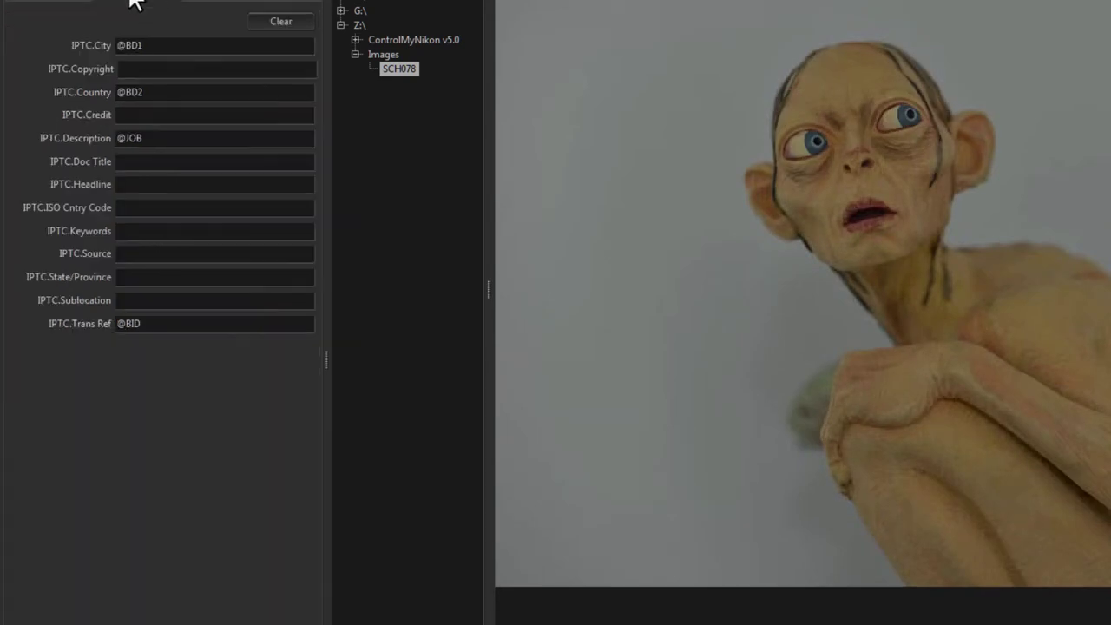
click(219, 3)
Replace the batch ID with 1 and activate batch 1.
click(65, 26)
double_click(65, 26)
text(1)
click(232, 25)
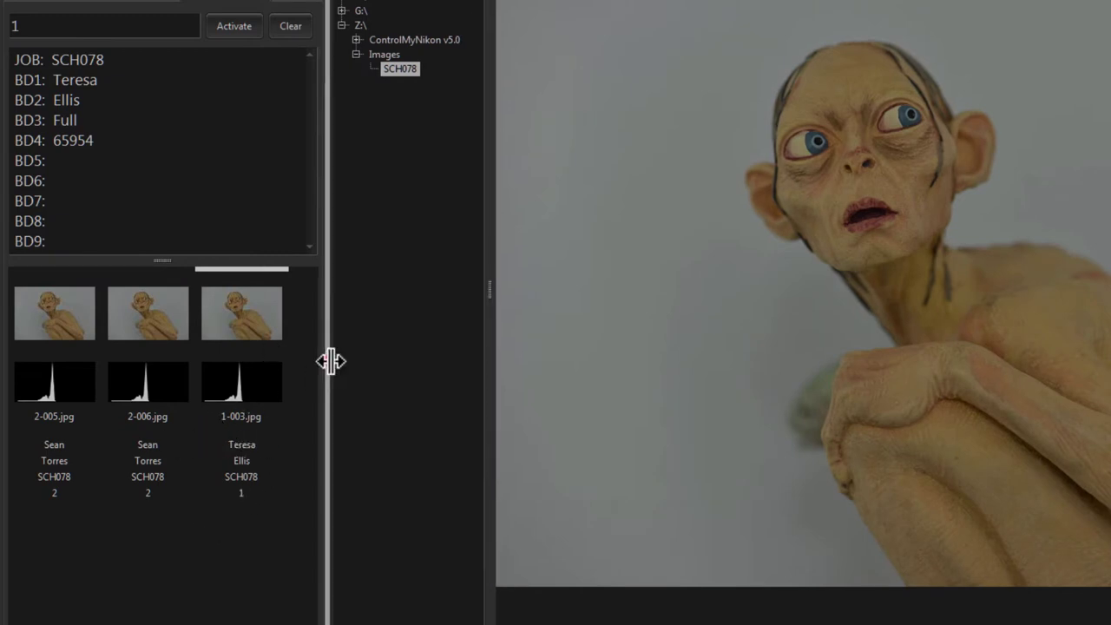
Widen the thumbnail strip to show five captures and resize the batch data area.
drag(327, 362, 598, 362)
click(130, 24)
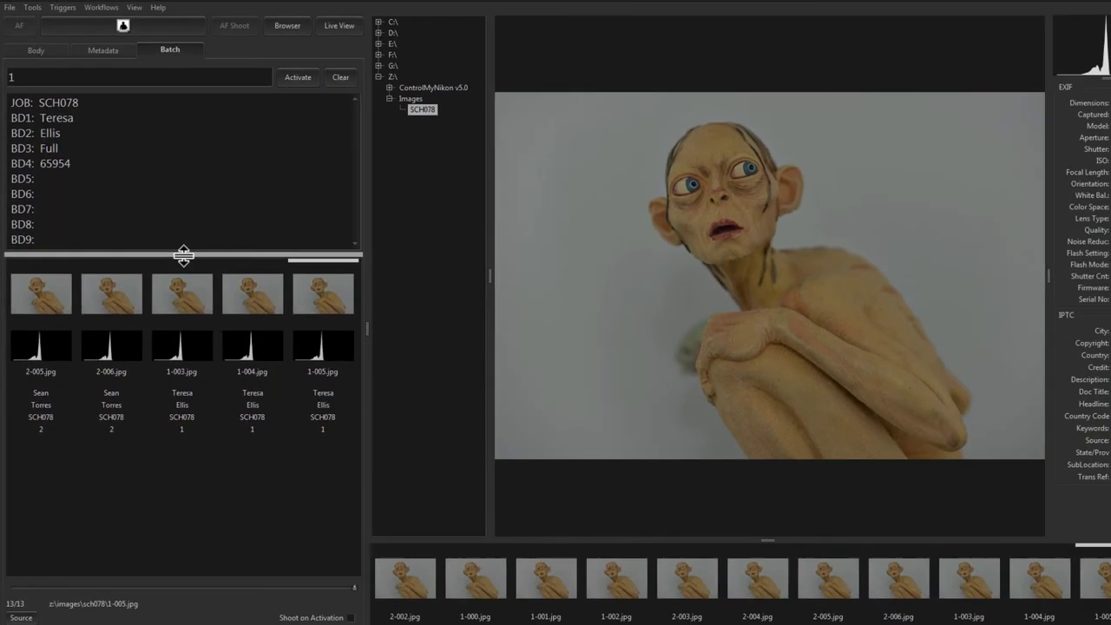
drag(240, 260, 259, 340)
drag(186, 313, 187, 260)
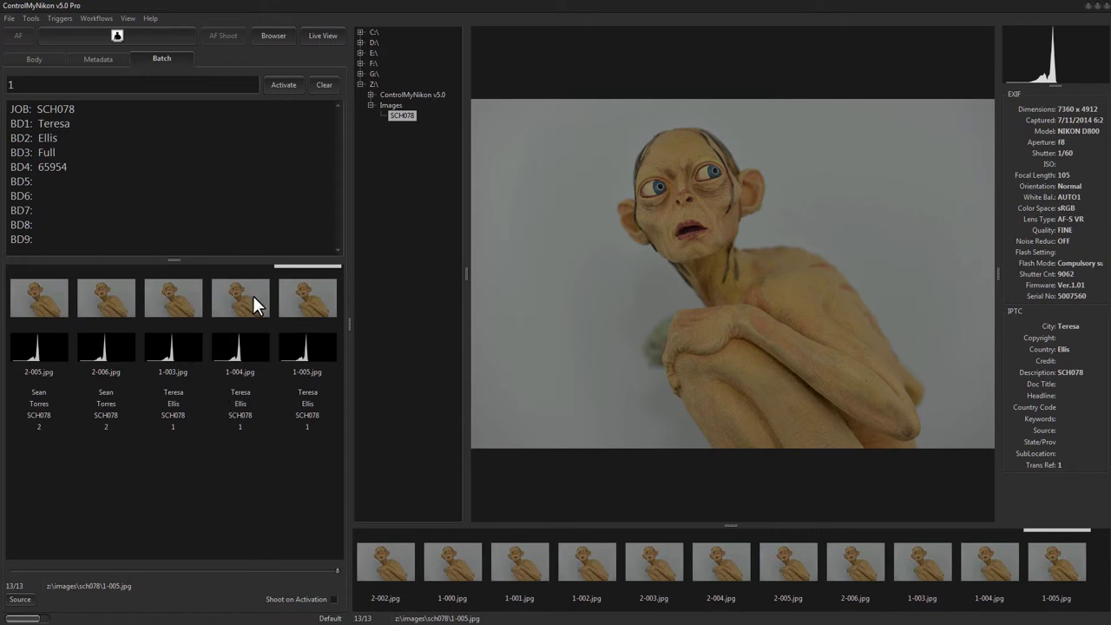
click(321, 35)
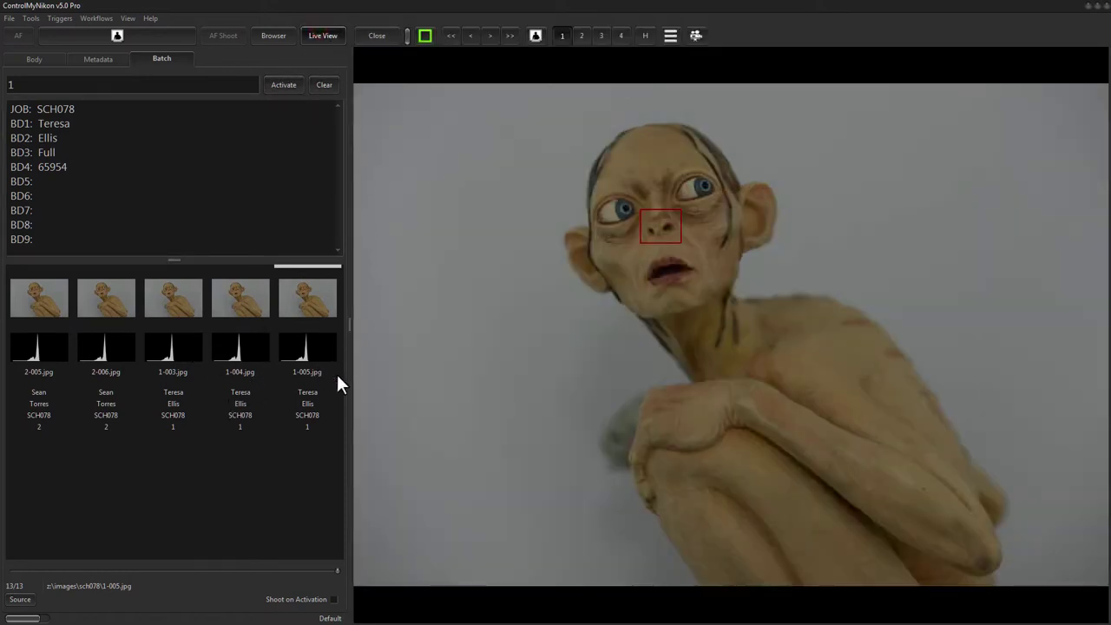
click(230, 349)
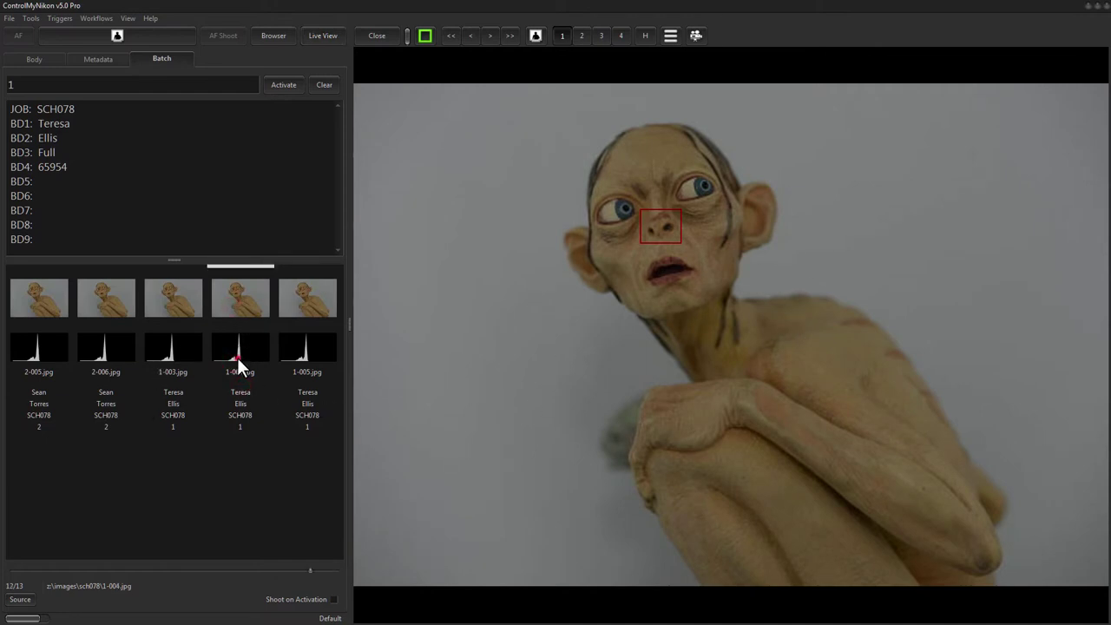
click(274, 37)
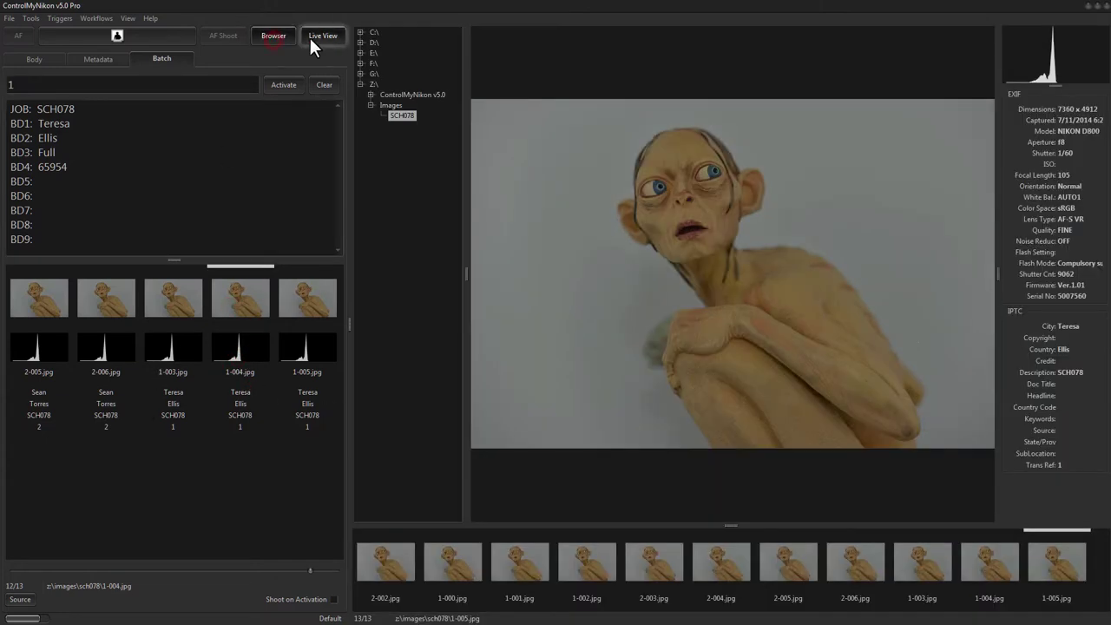
click(311, 36)
click(293, 34)
click(305, 37)
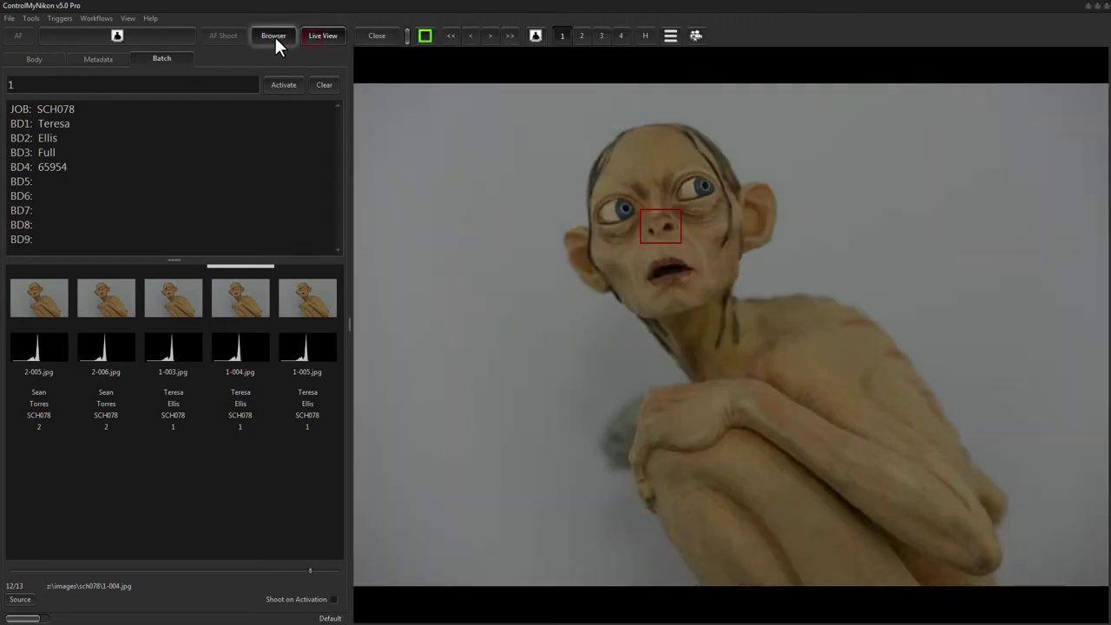
click(274, 35)
click(305, 36)
click(267, 38)
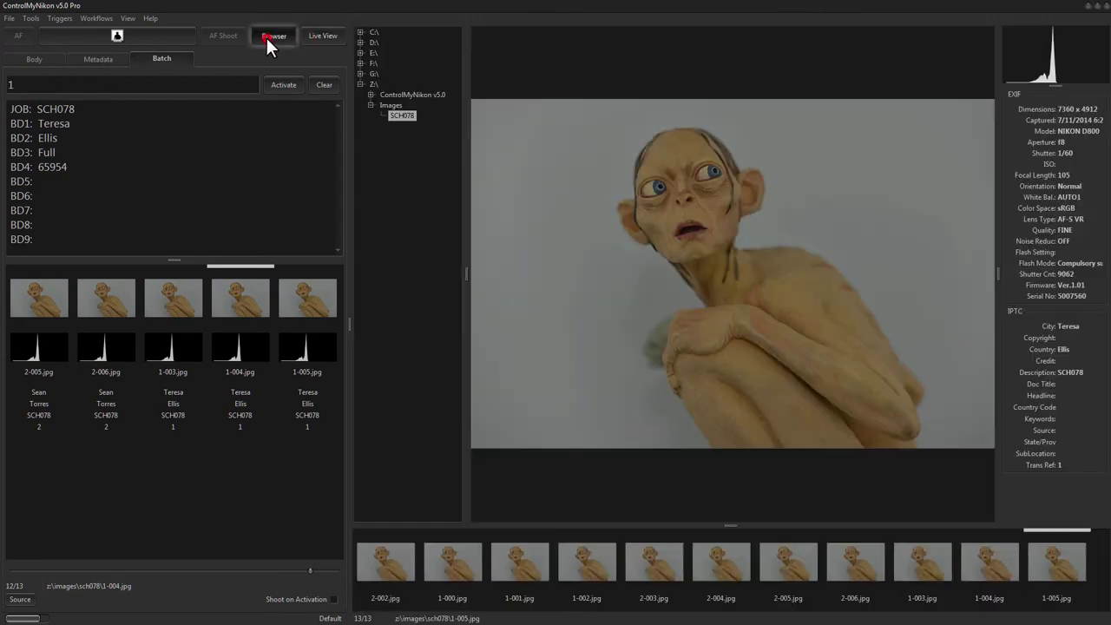
click(244, 294)
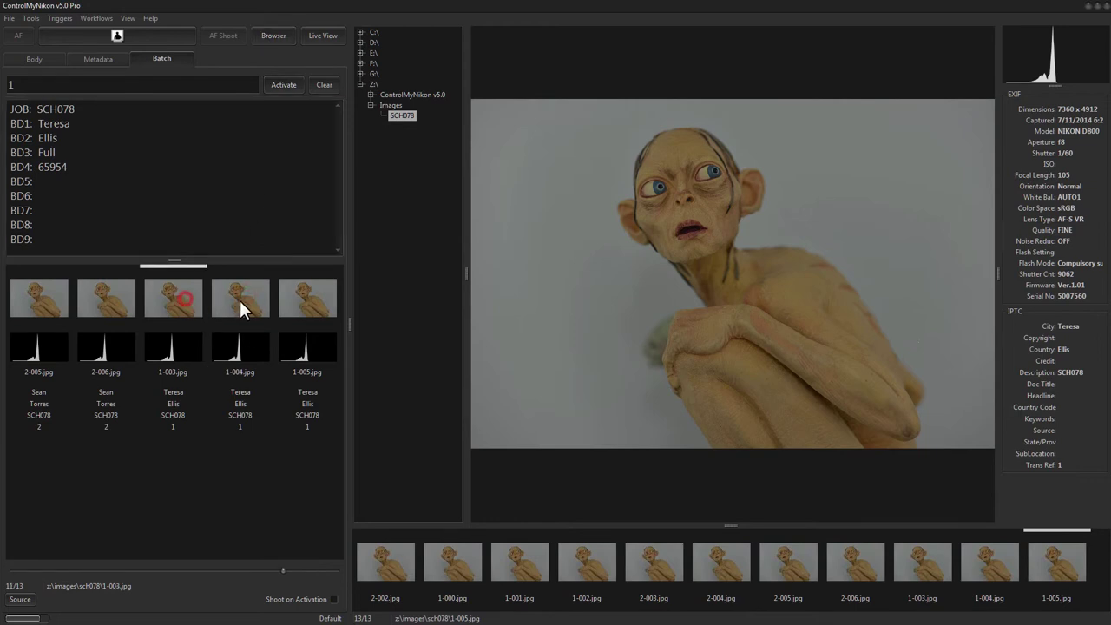
click(240, 302)
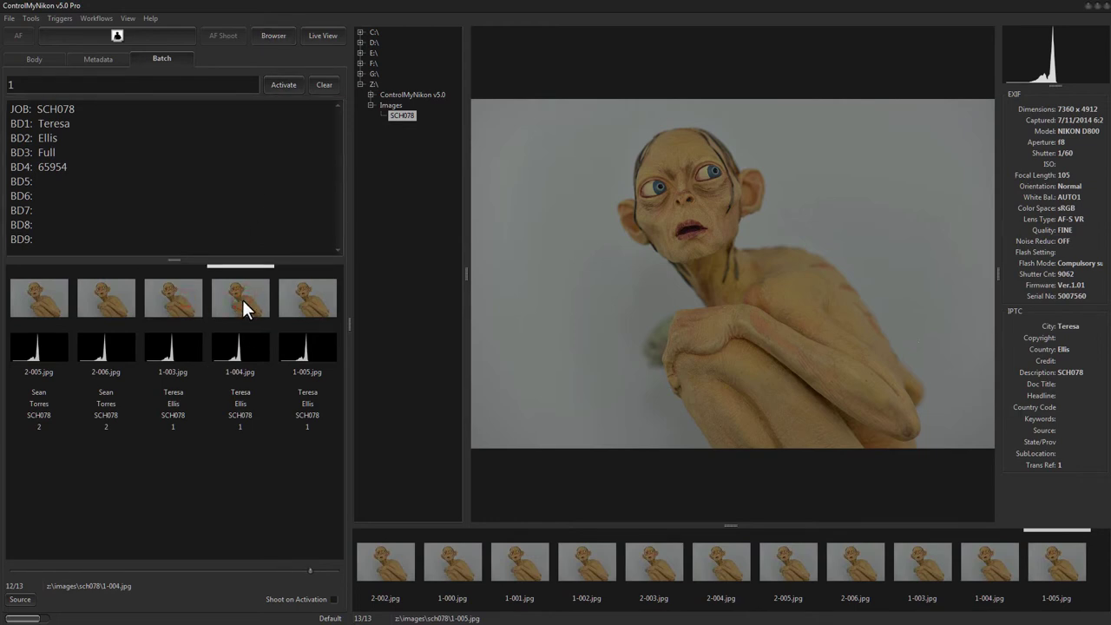
View 1-004.jpg full-screen with the loupe on the face, then return to live view.
double_click(246, 302)
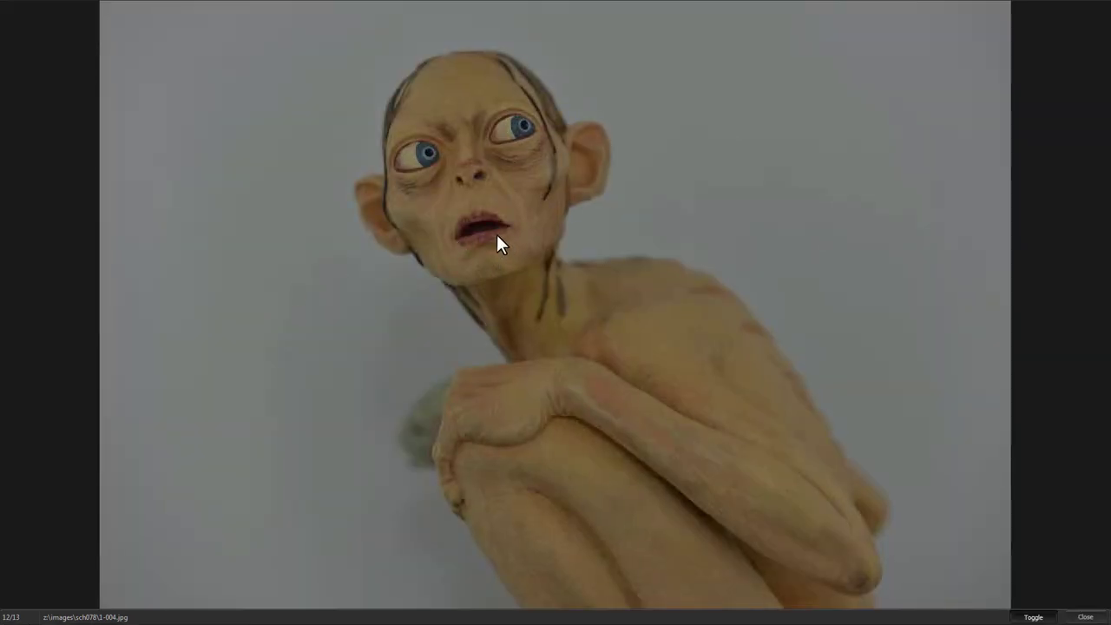
drag(416, 153, 503, 168)
scroll(469, 241, down, 2)
click(500, 168)
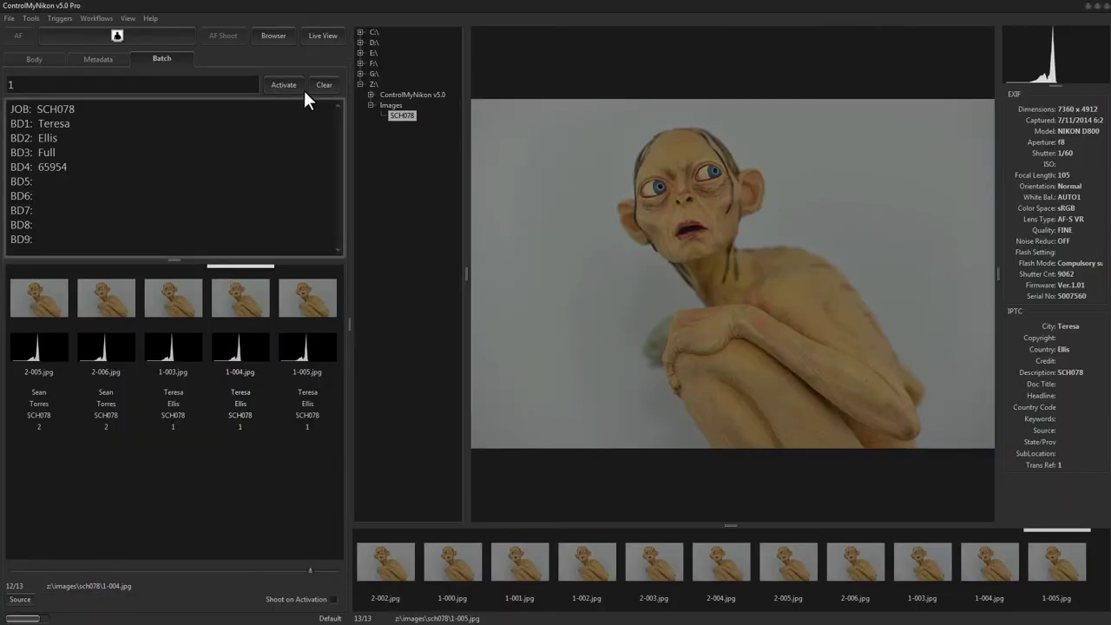
click(321, 35)
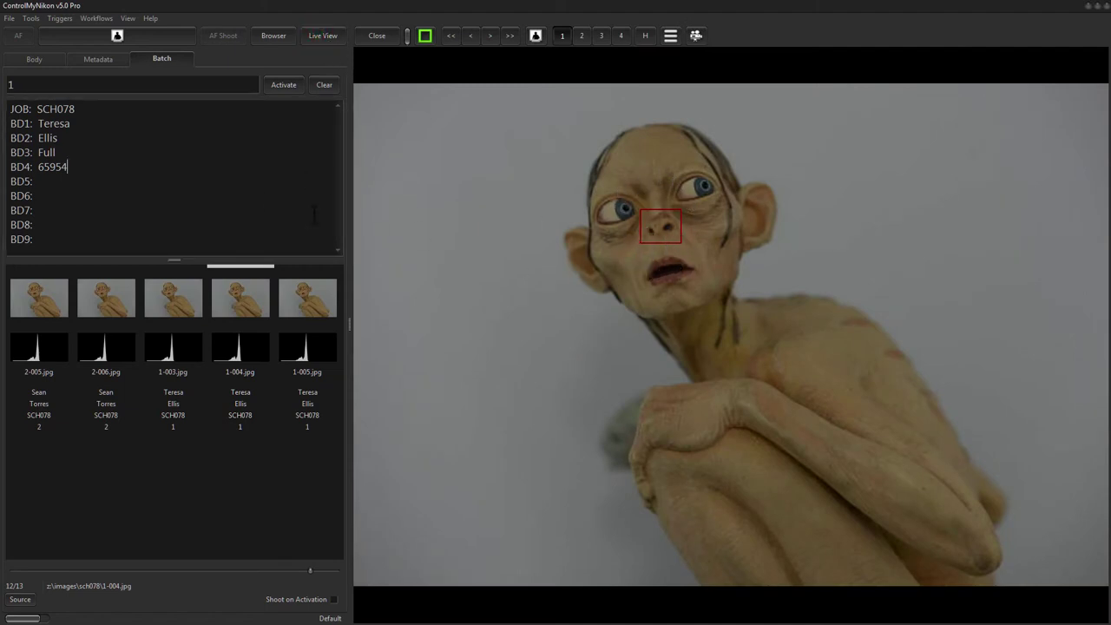
click(35, 84)
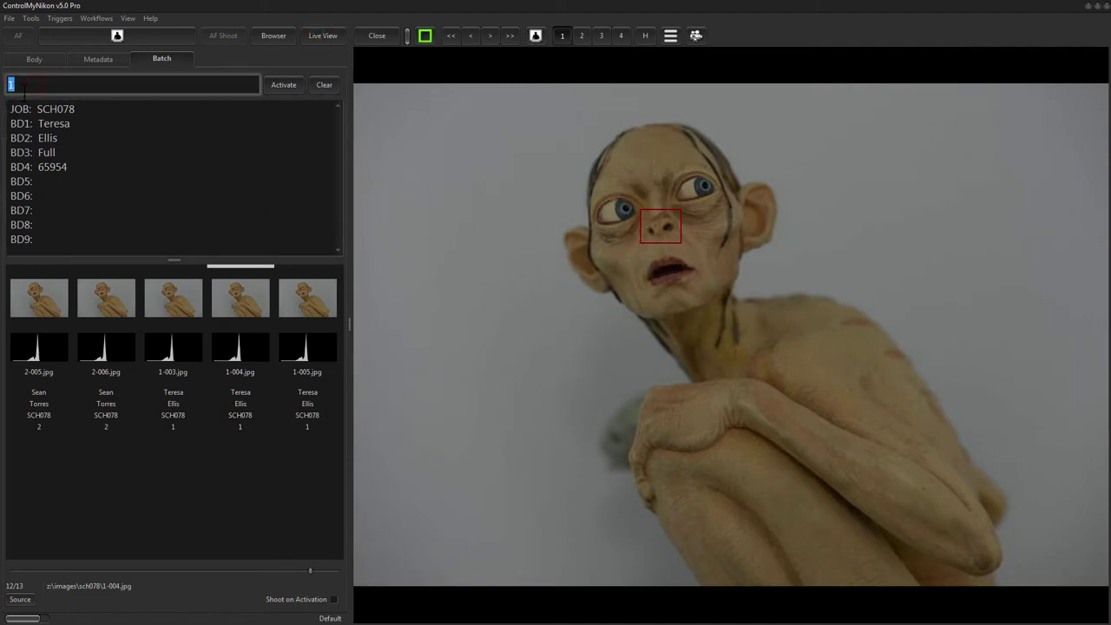
click(54, 89)
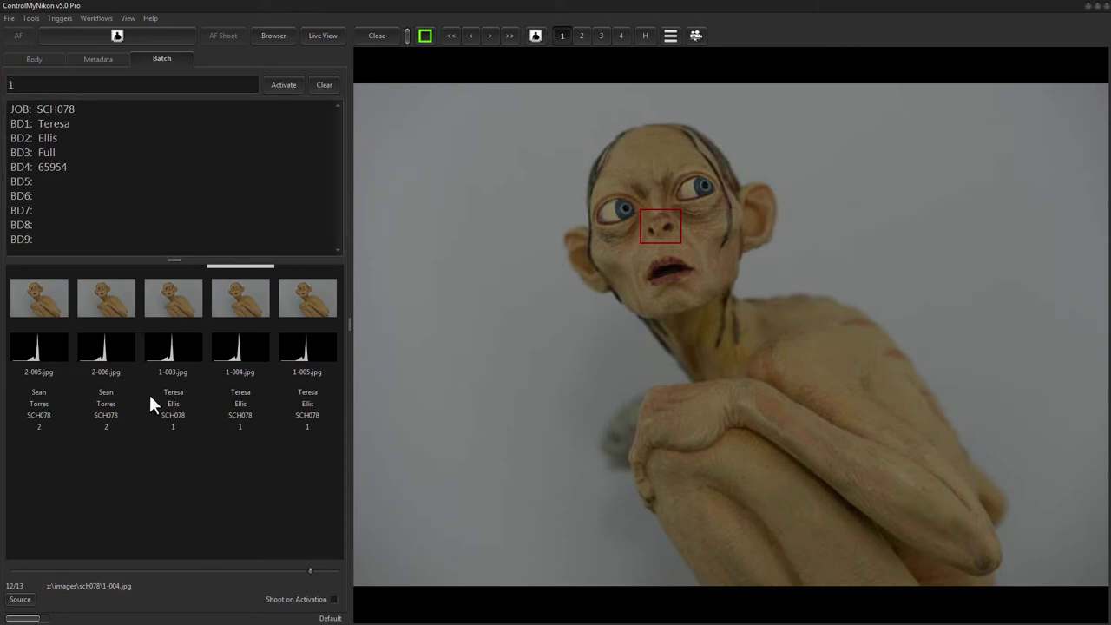
Reopen 1-004.jpg full-screen, step back two captures, and exit the viewer.
double_click(243, 302)
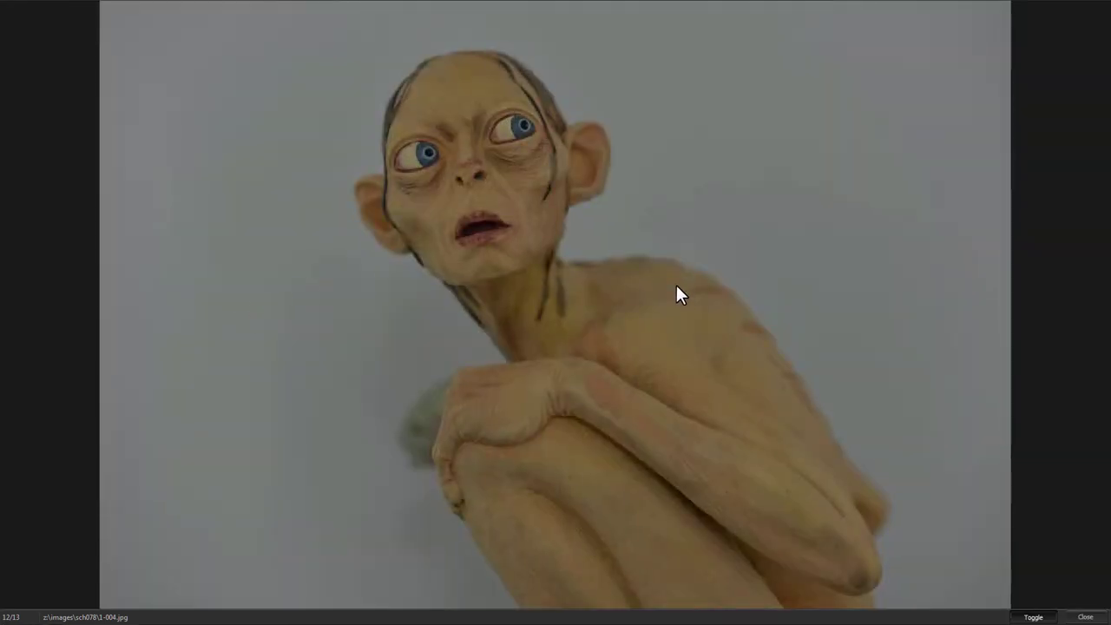
key(Left)
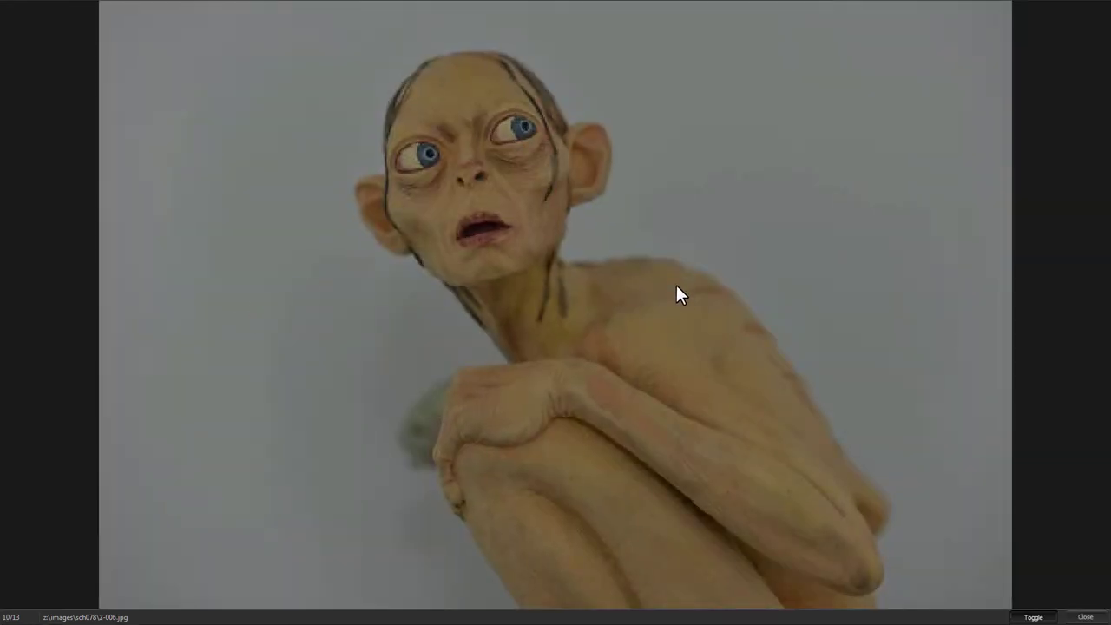
key(Left)
key(Escape)
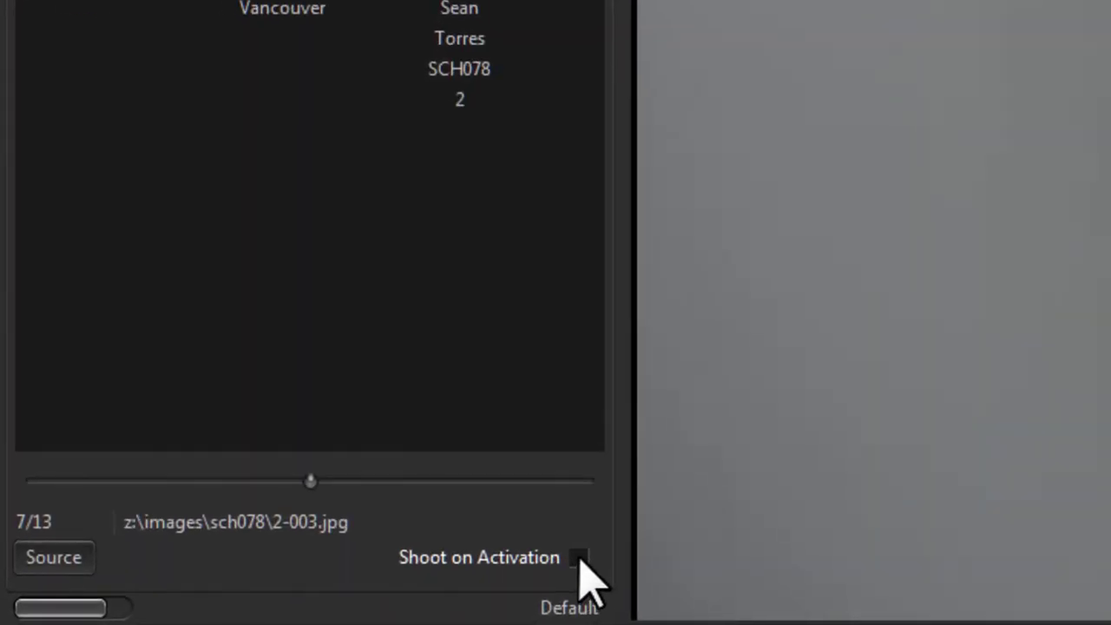
Enable Shoot on Activation and activate batch 2, capturing 2-007.jpg.
click(217, 599)
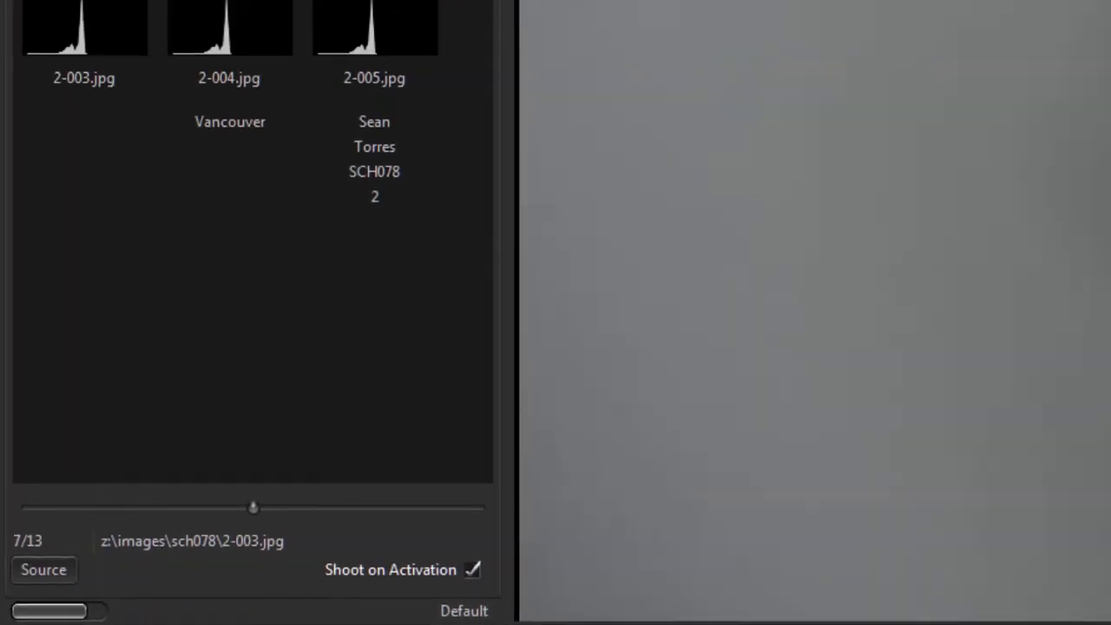
click(54, 84)
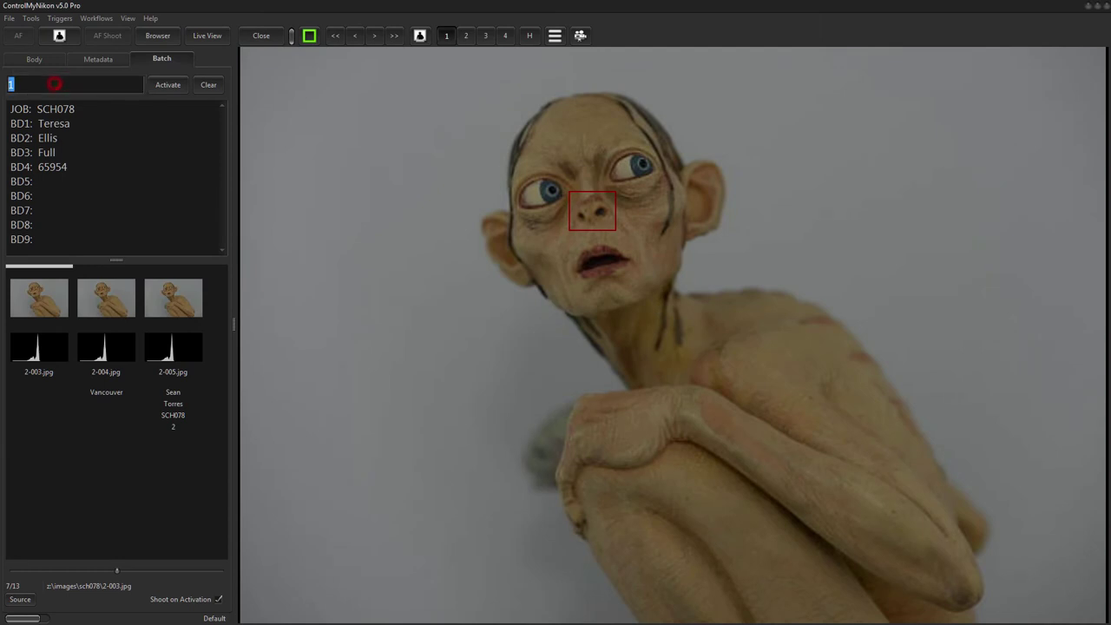
text(2)
click(168, 85)
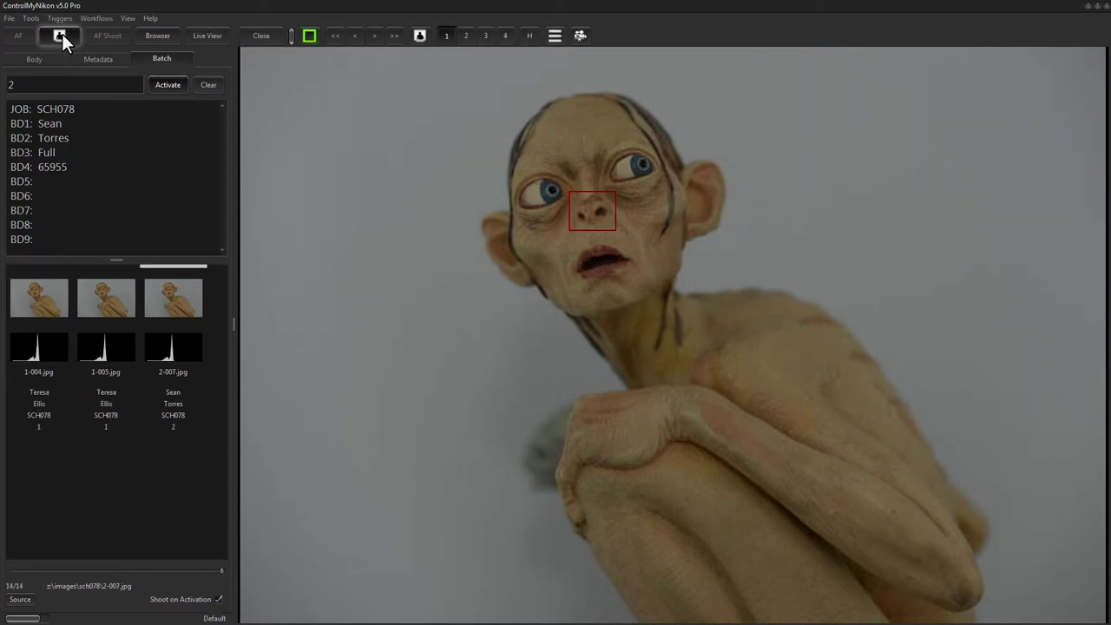
Enter batch ID 1 and activate it again.
key(BackSpace)
text(1)
key(Return)
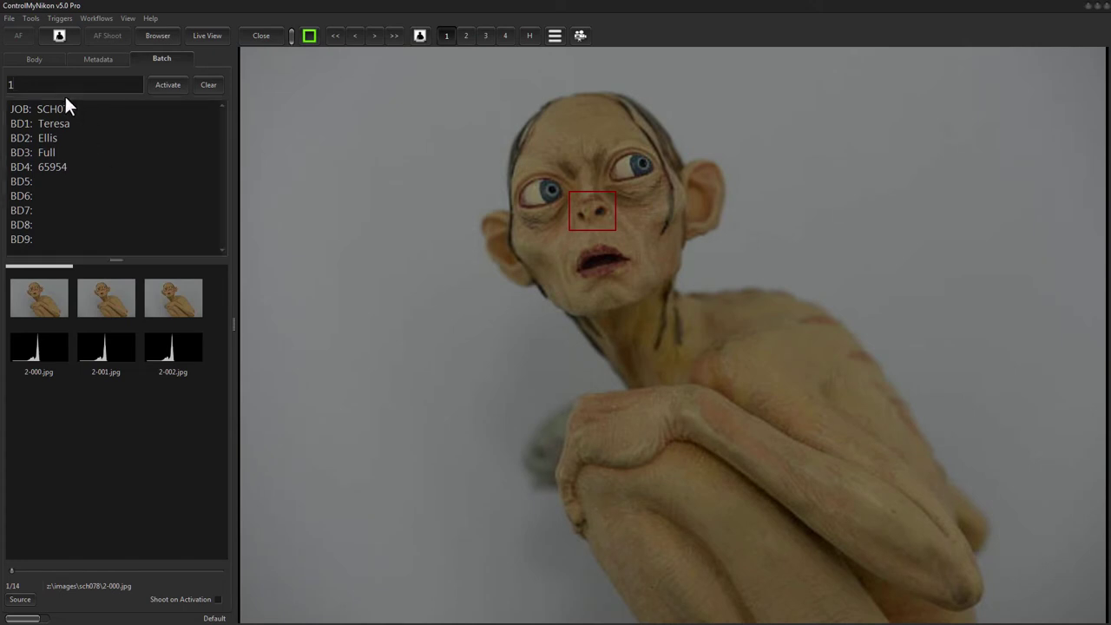
click(160, 87)
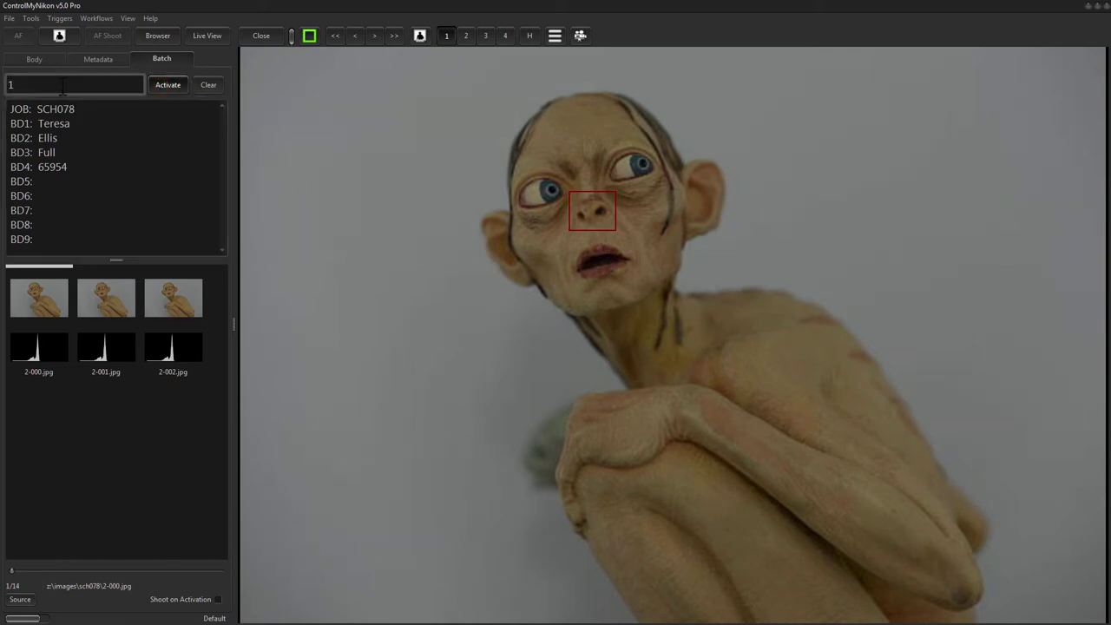
In Preferences' Scanner settings, set baud 38400 and 8 data bits, then enable the scanner.
click(32, 19)
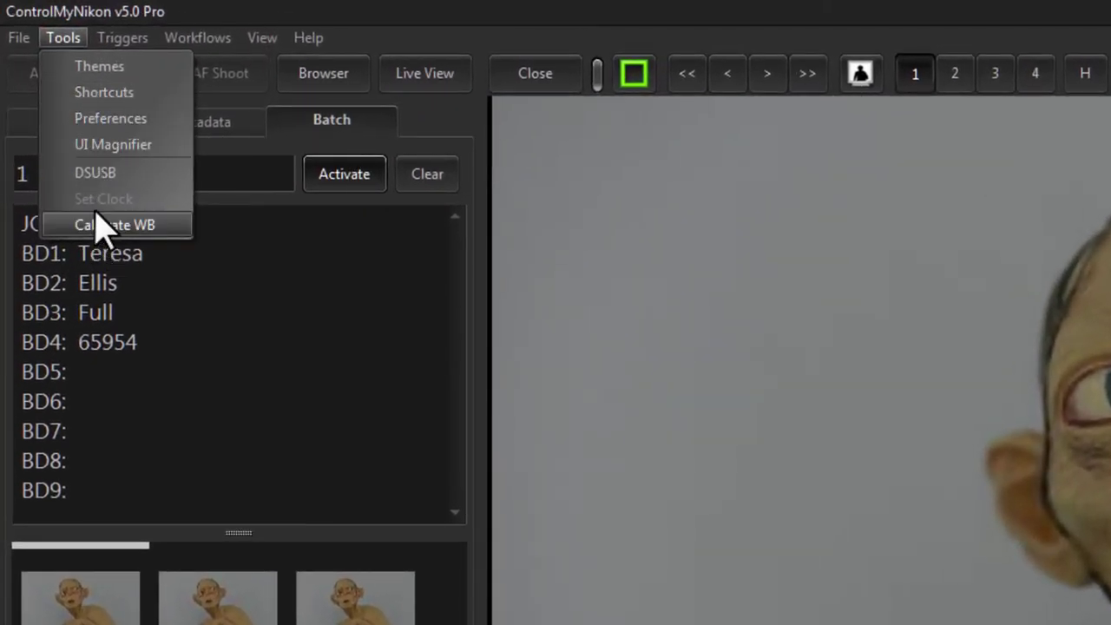
click(119, 118)
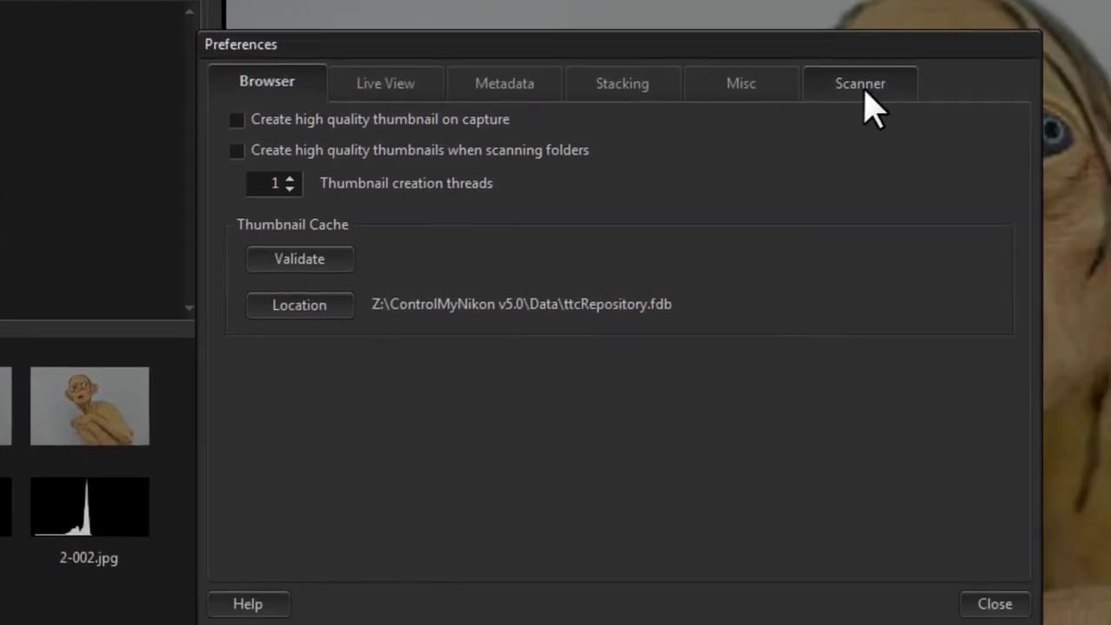
click(1007, 243)
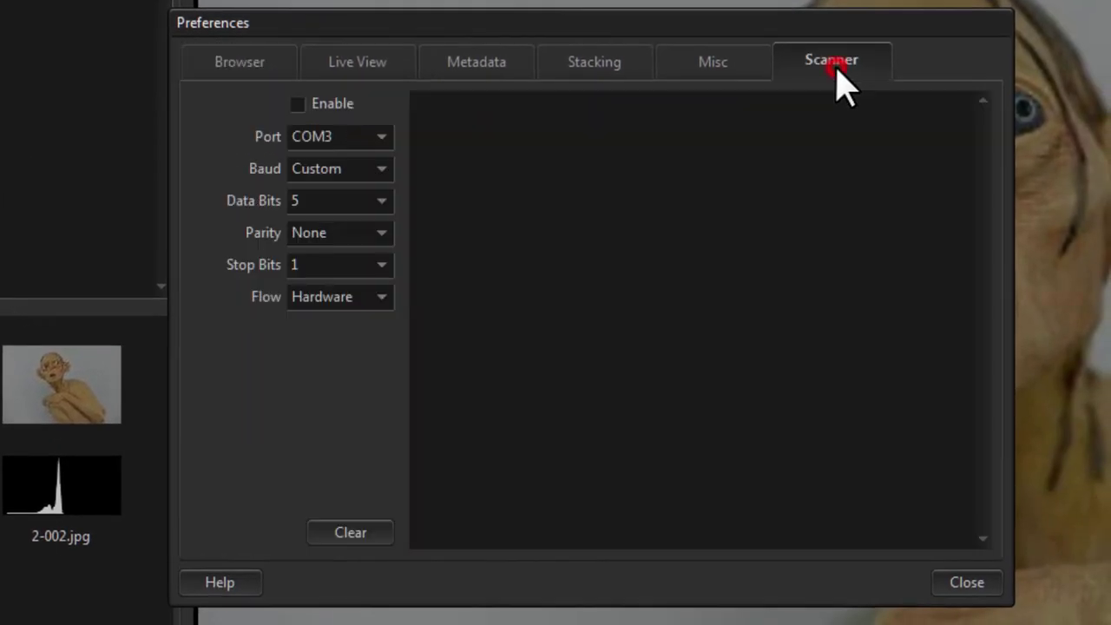
click(382, 169)
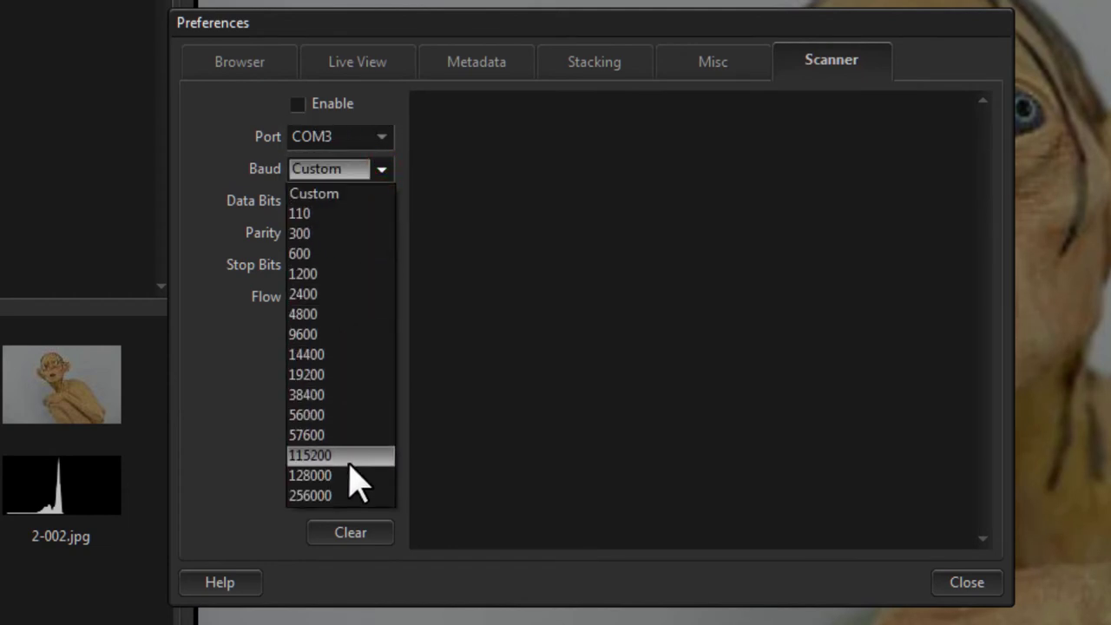
click(348, 397)
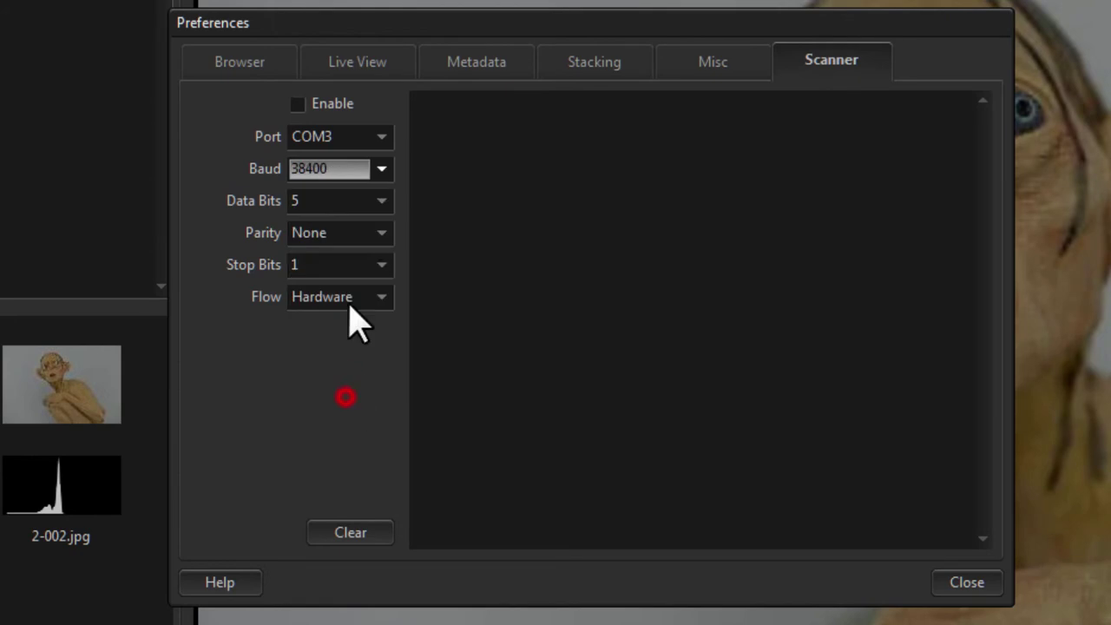
click(380, 201)
click(349, 287)
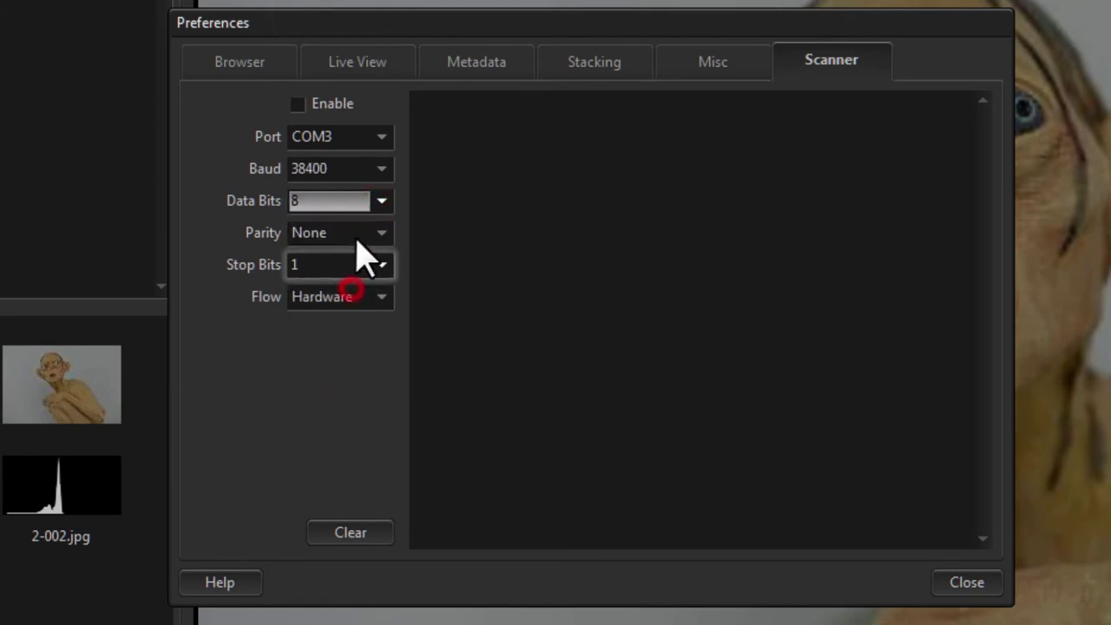
click(331, 104)
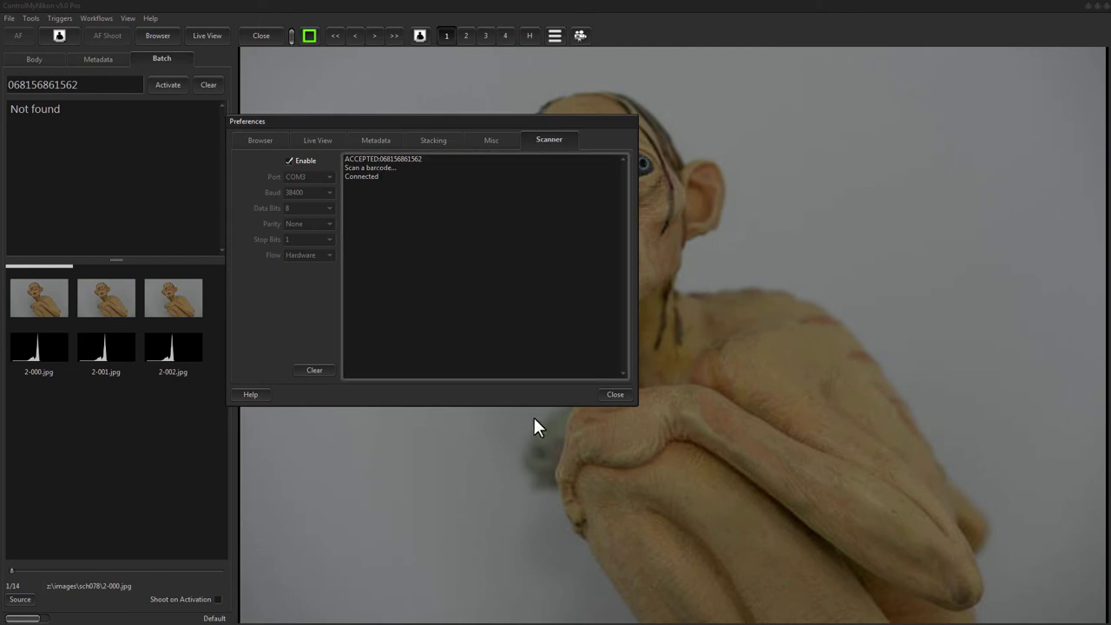
Close Preferences, replace the scanned barcode with batch ID 1, and shoot 1-006.jpg.
click(612, 395)
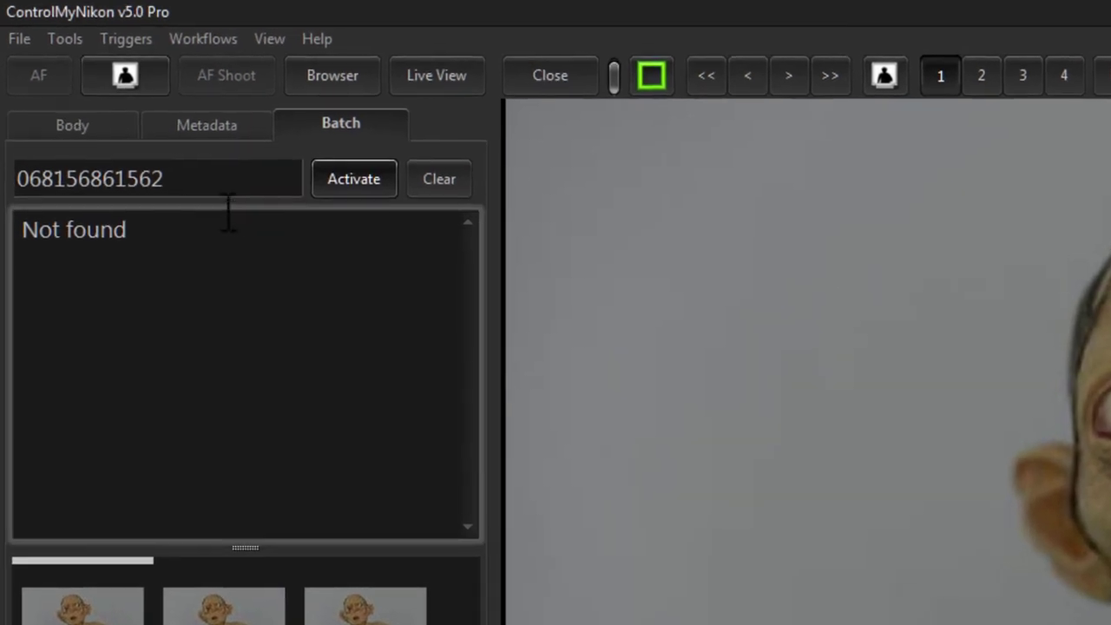
click(198, 181)
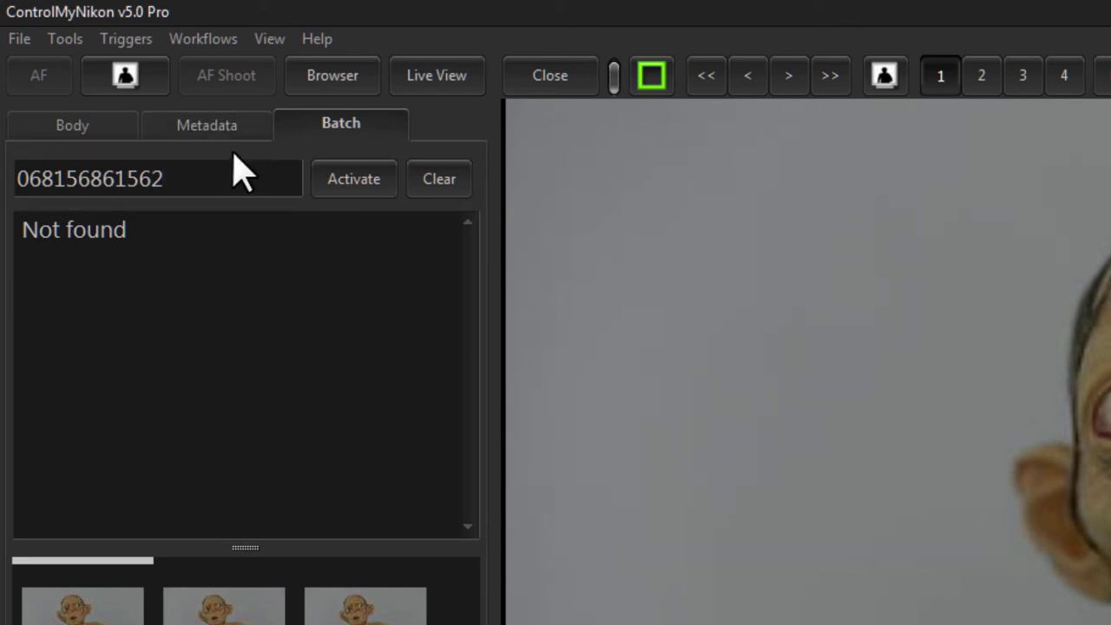
click(318, 83)
click(142, 82)
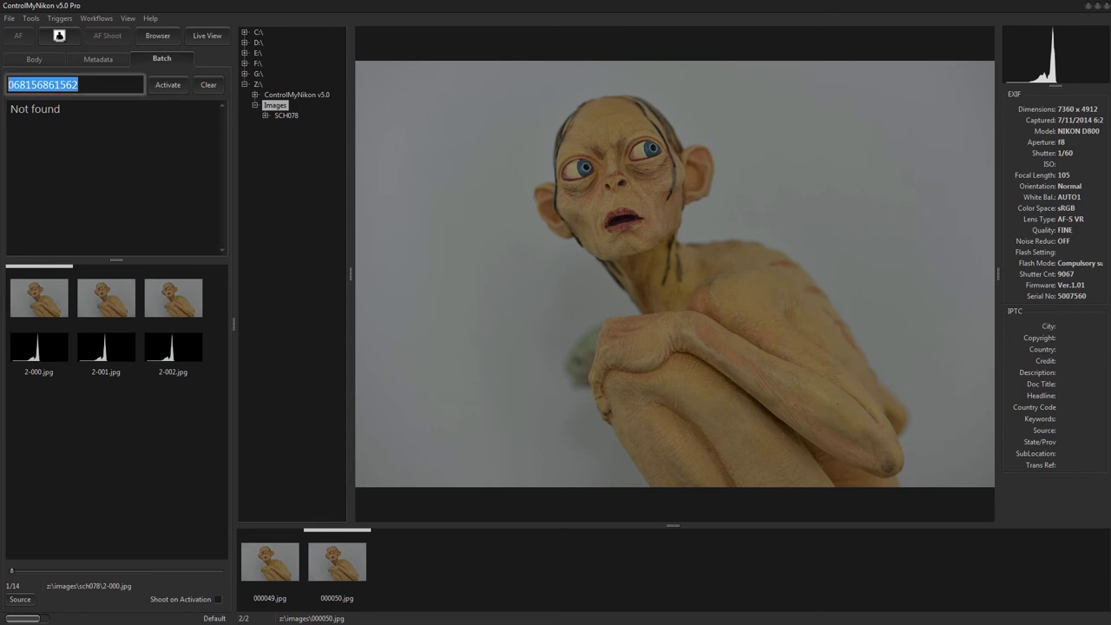
text(1)
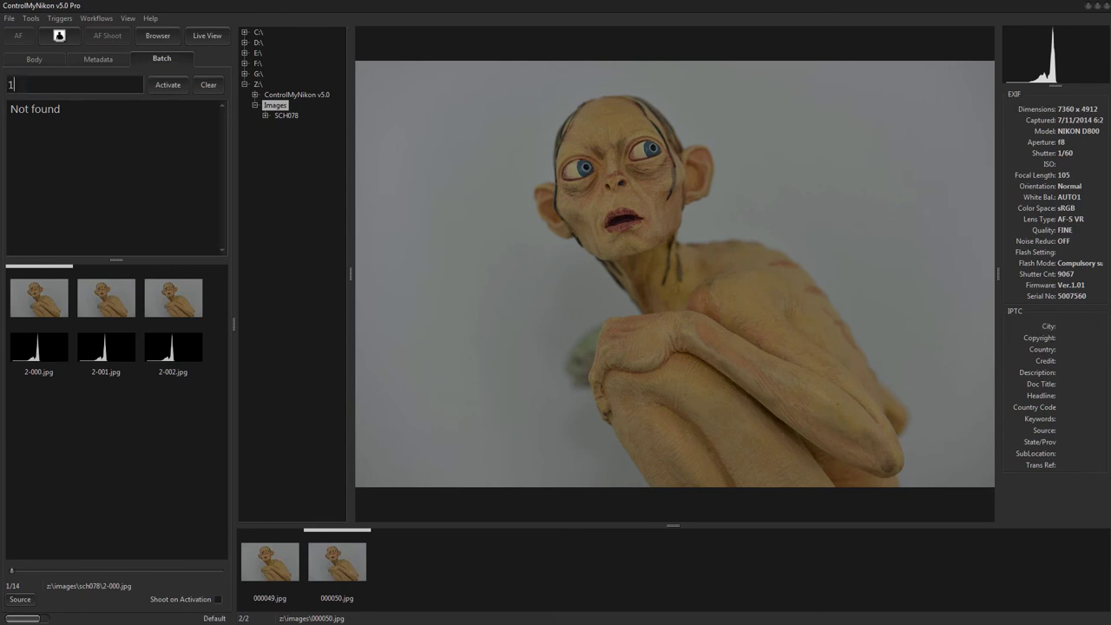
key(Return)
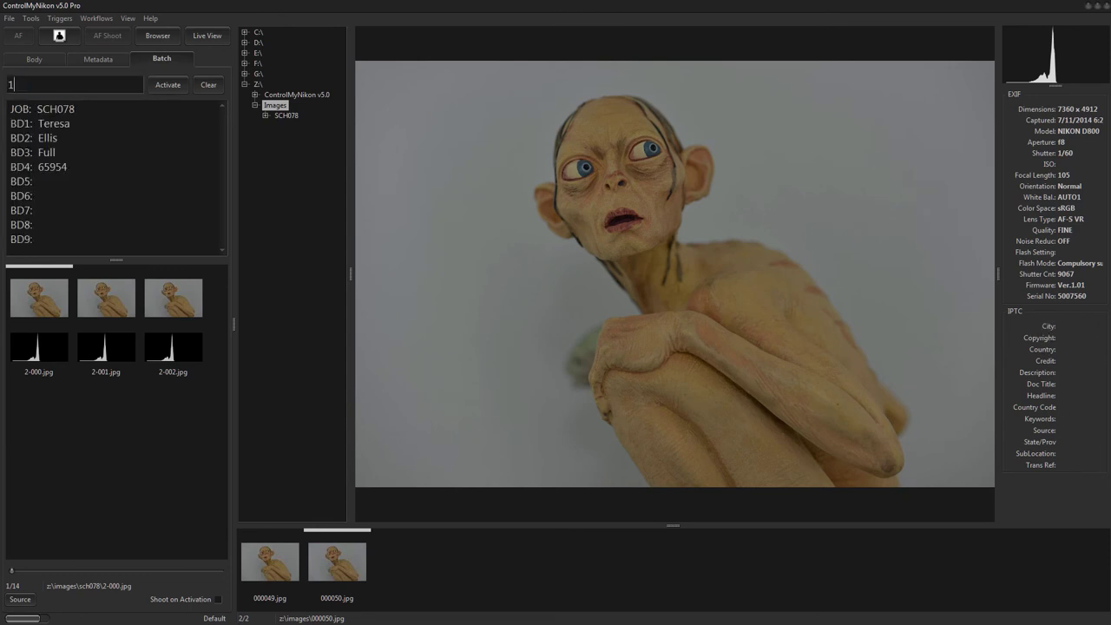
click(60, 35)
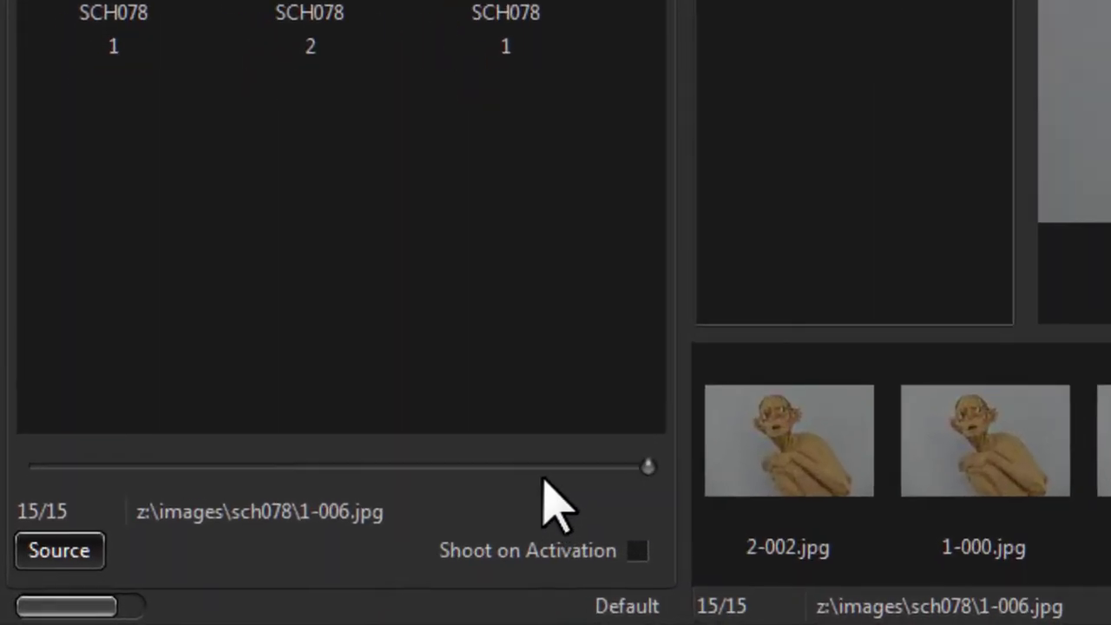
Review the Internal text and ODBC import options, then choose the External database source.
click(59, 552)
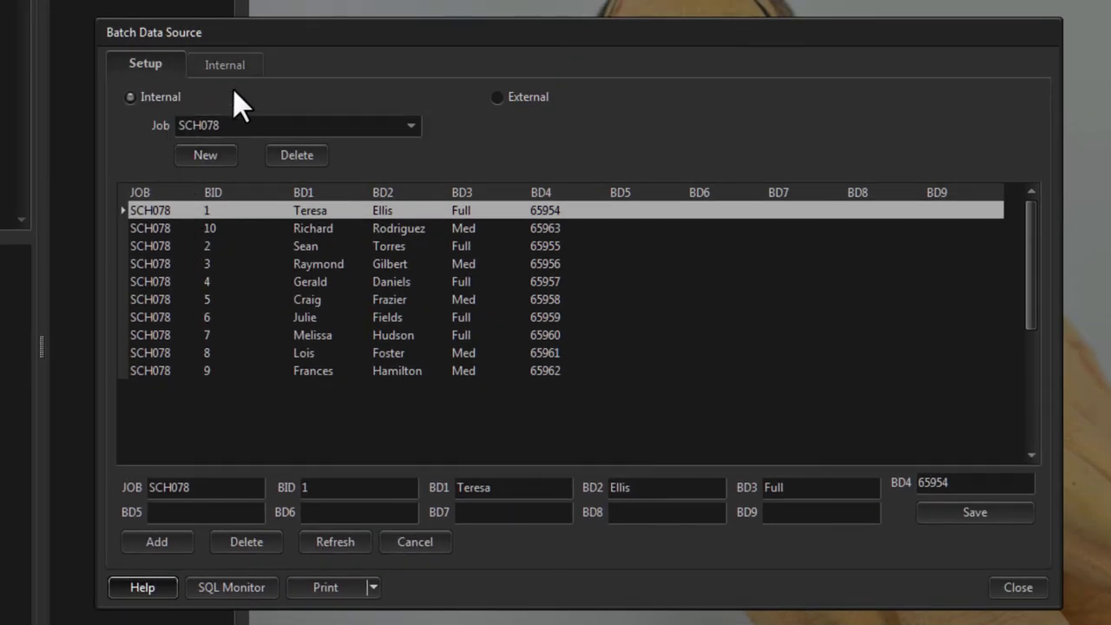
click(225, 65)
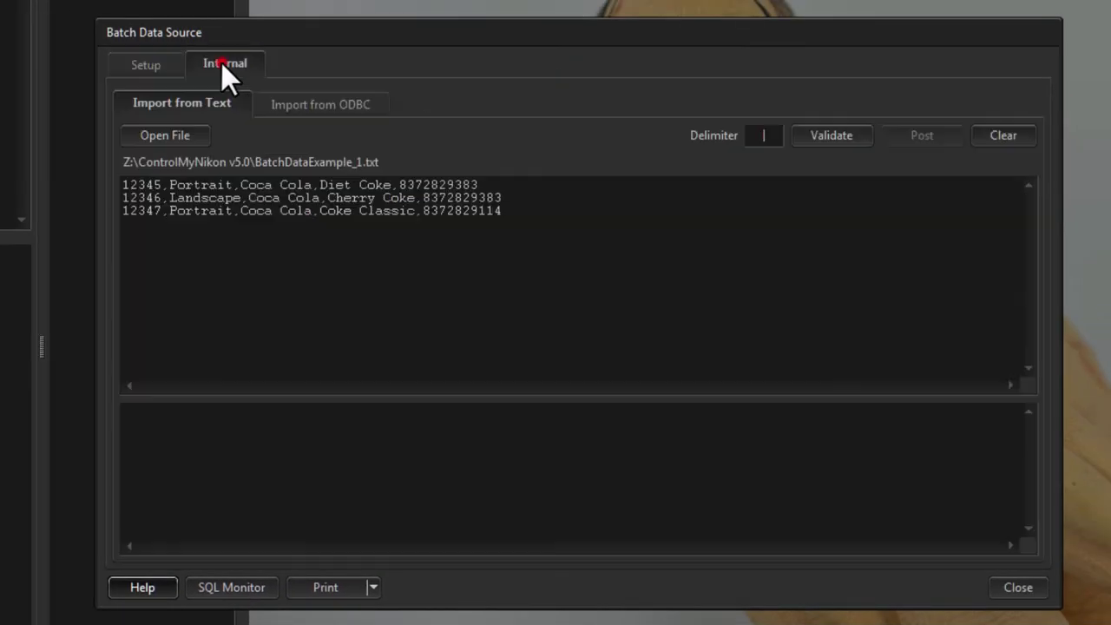
click(301, 104)
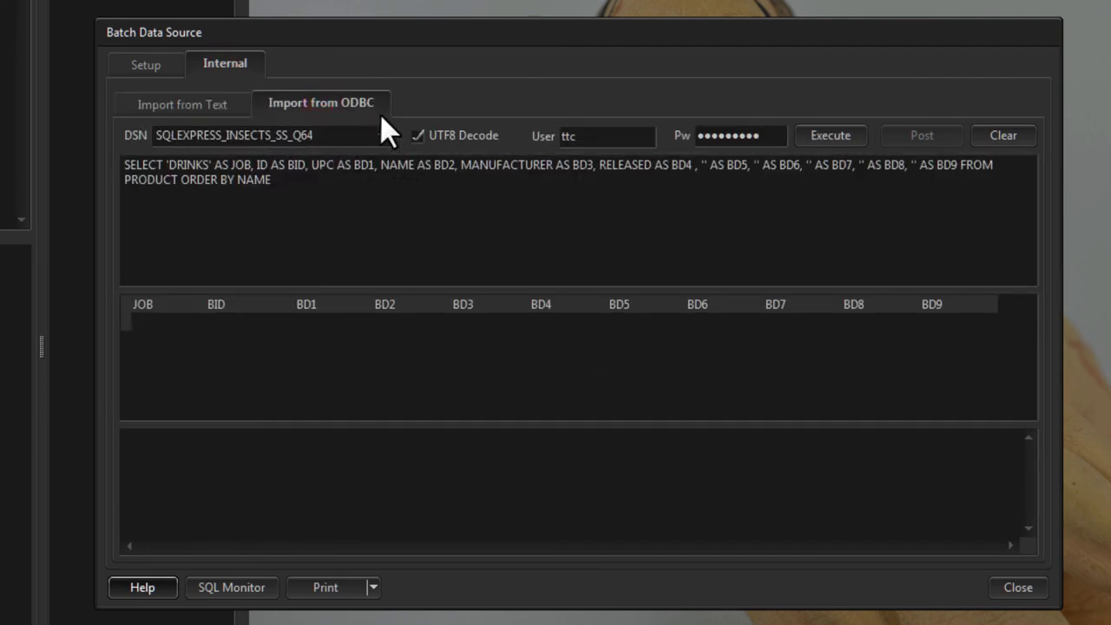
click(170, 64)
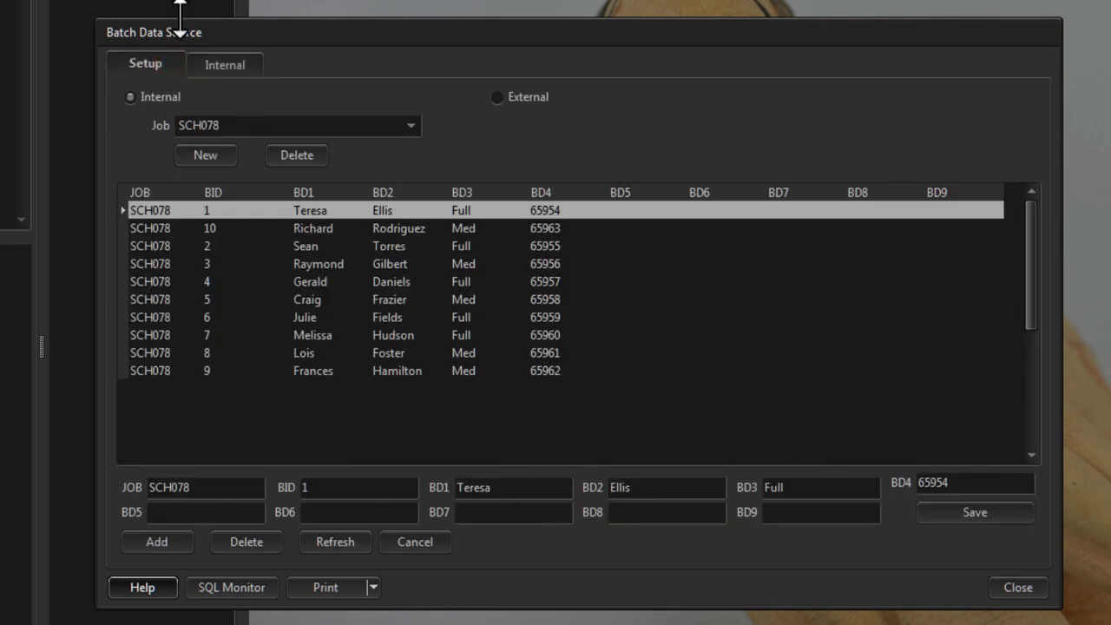
click(527, 95)
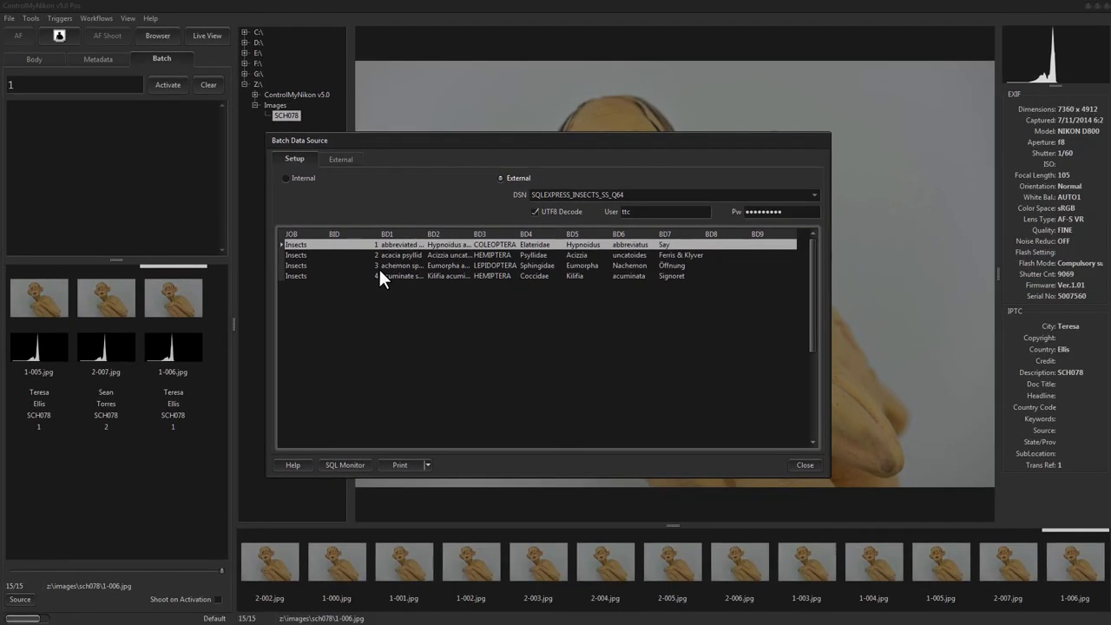
Select Insects record 3, activate batch 3, shoot 3-000.jpg, and reopen the data source.
click(237, 244)
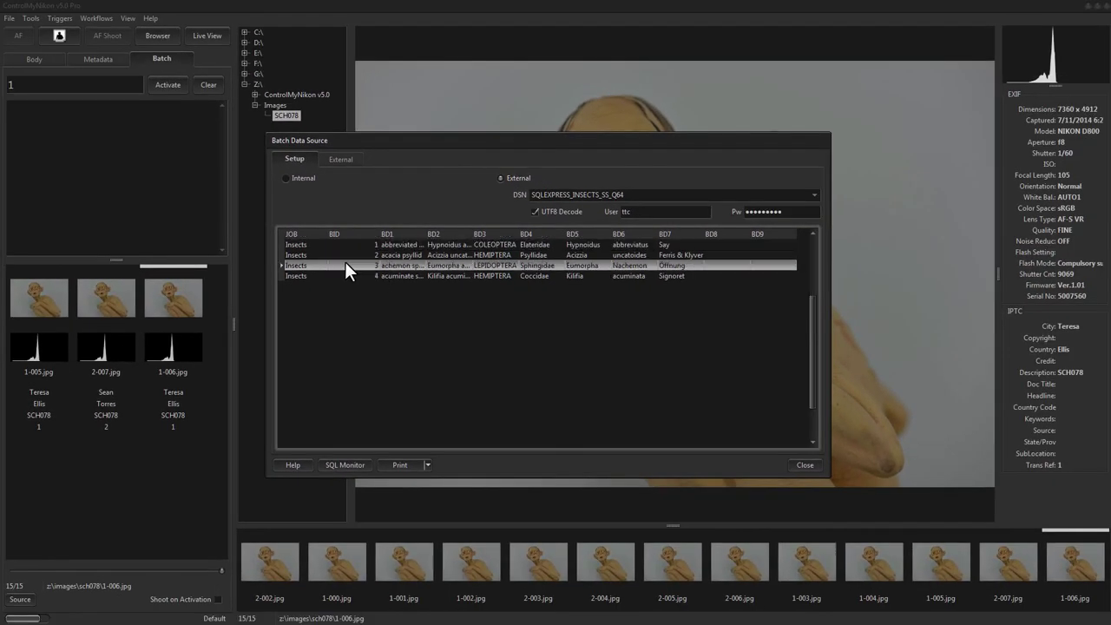
click(800, 466)
double_click(36, 89)
text(3)
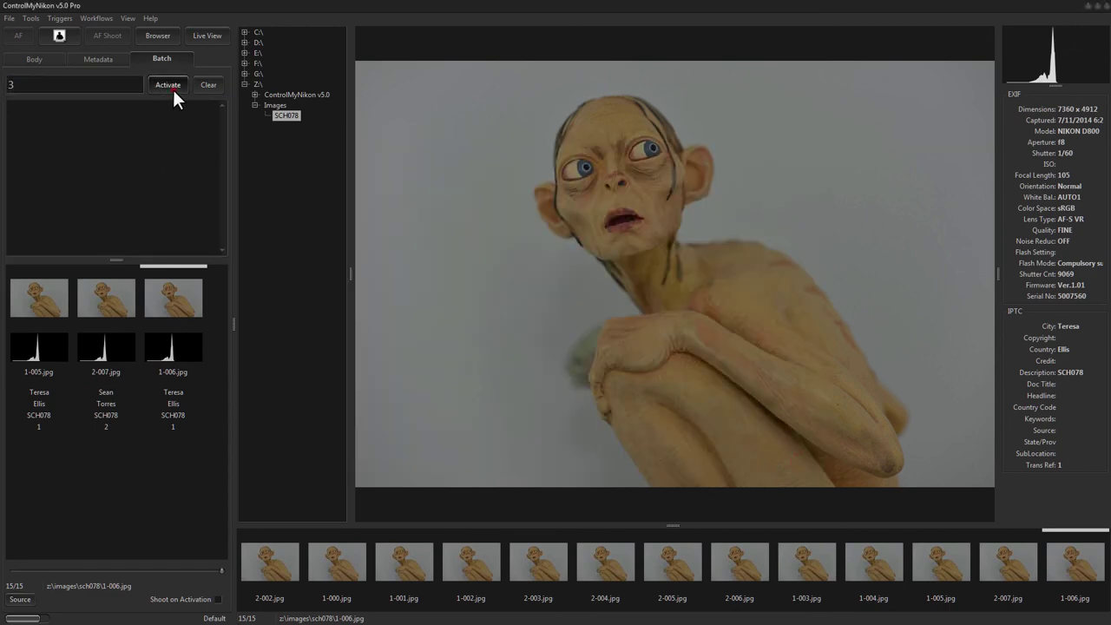
click(172, 90)
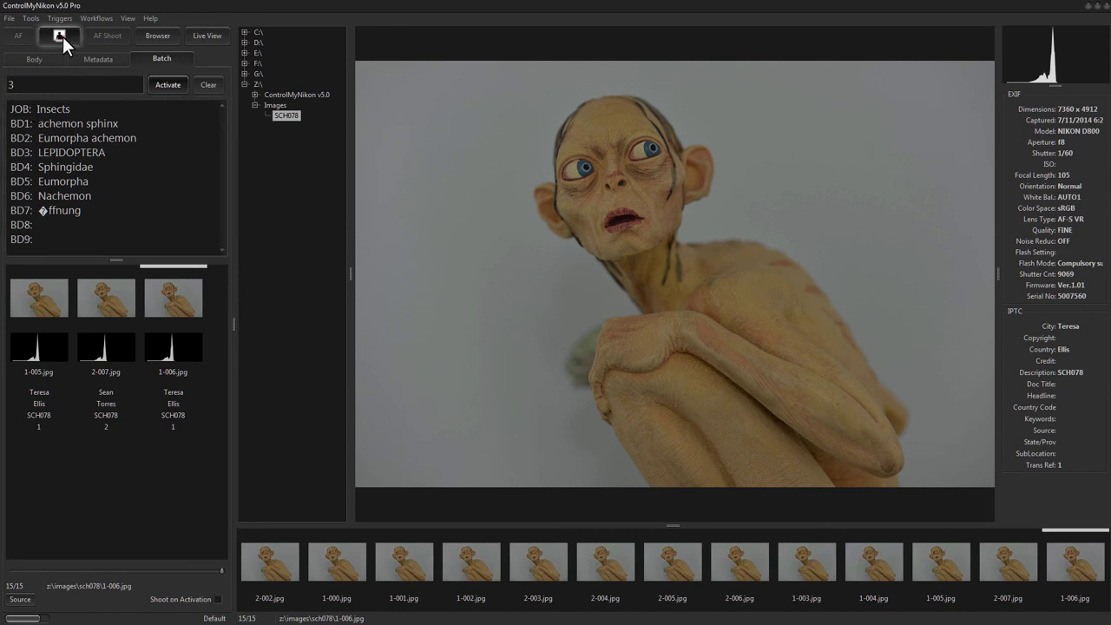
click(62, 37)
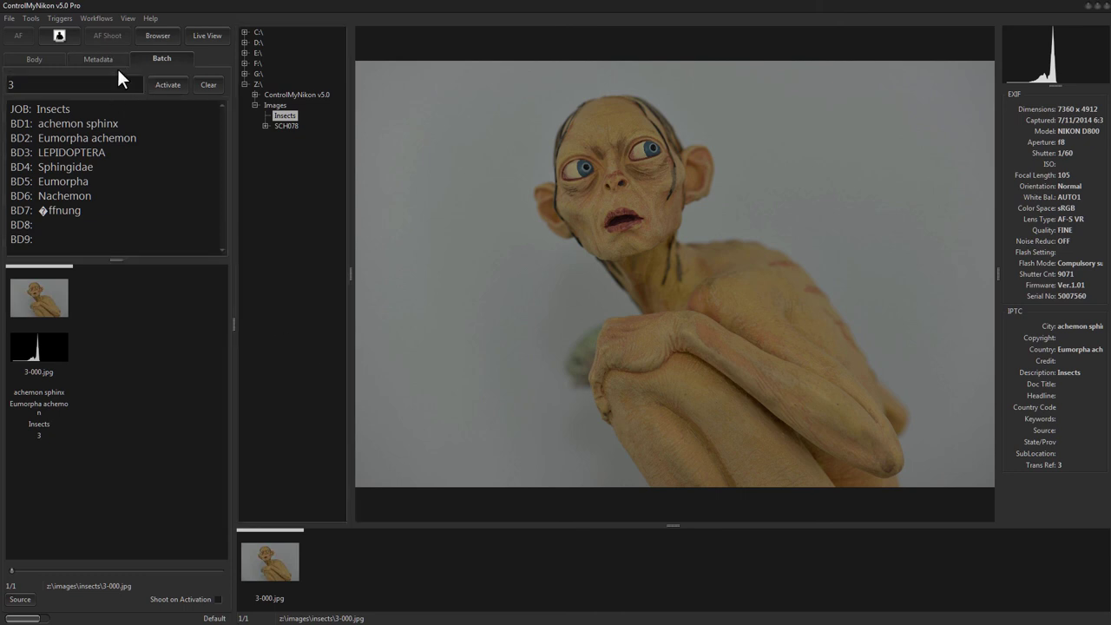
click(19, 599)
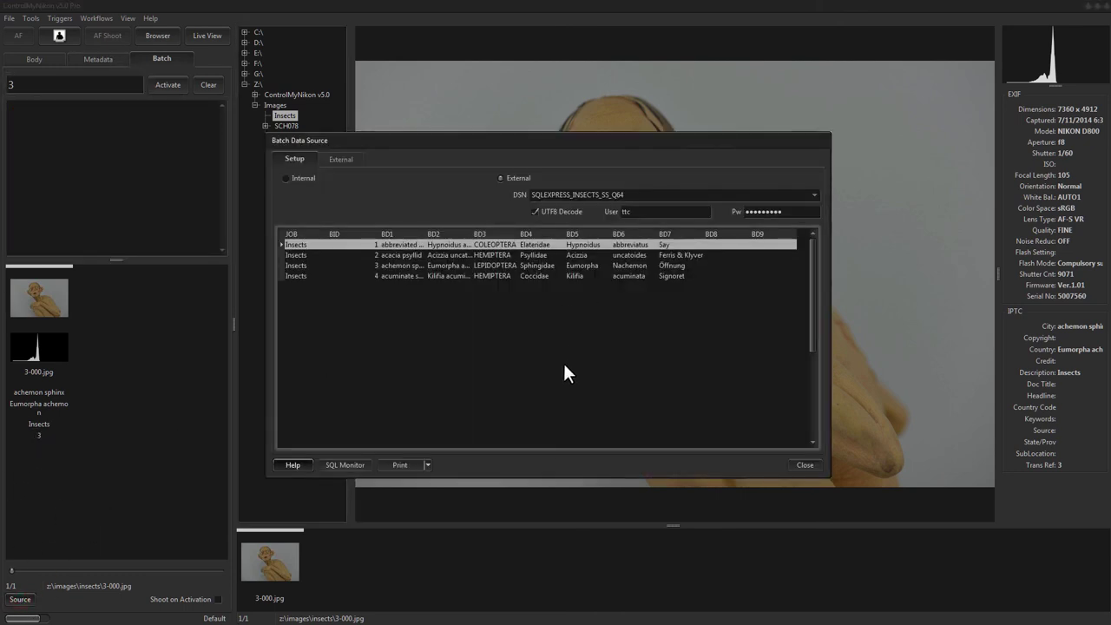